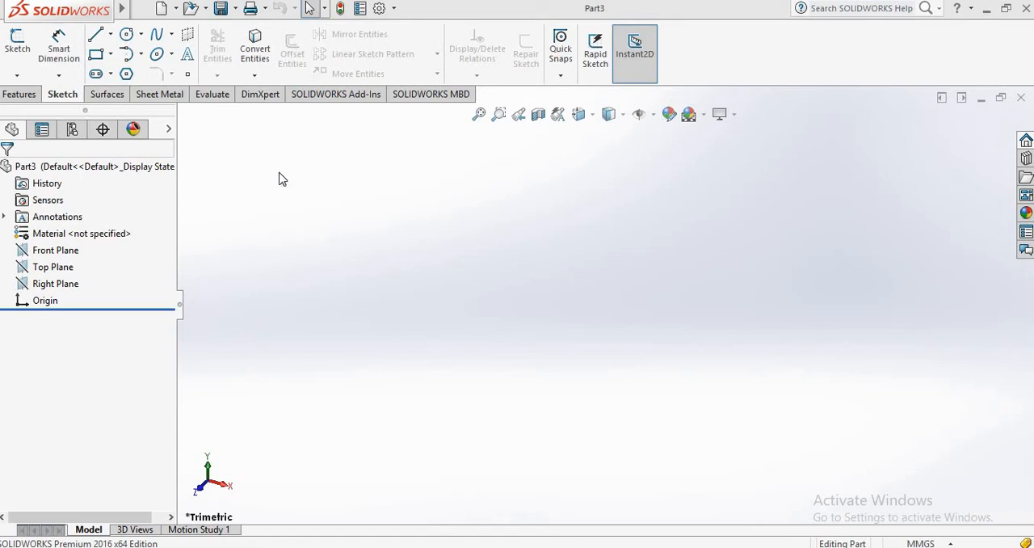
Step: Start a sketch on the Top Plane and draw a horizontal centerline about 204 mm long through the origin
click(17, 42)
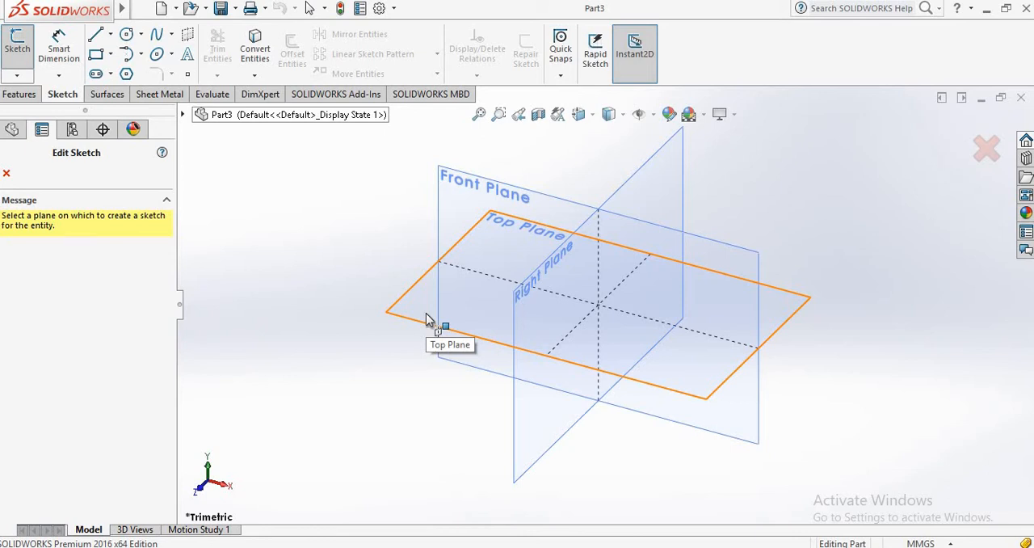
click(427, 317)
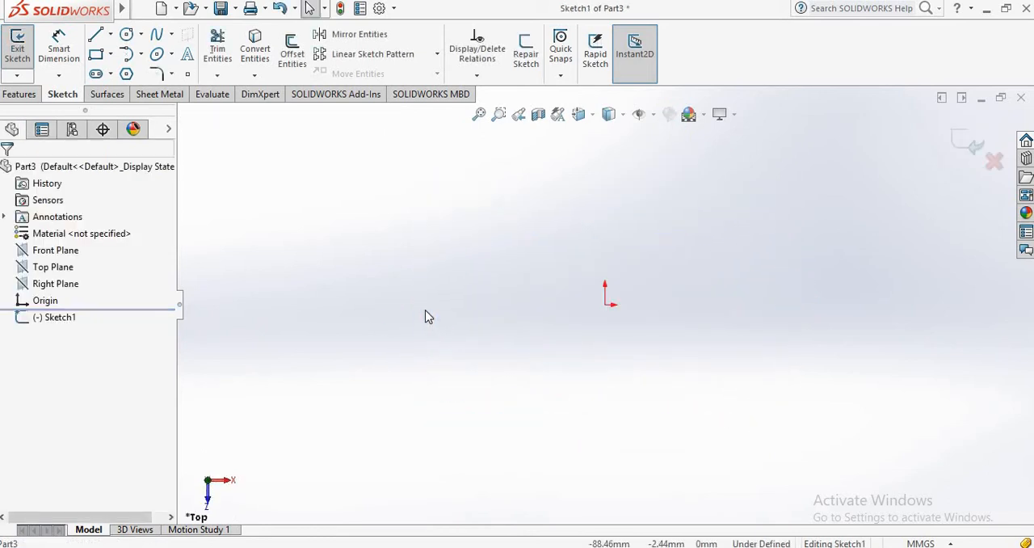
click(111, 34)
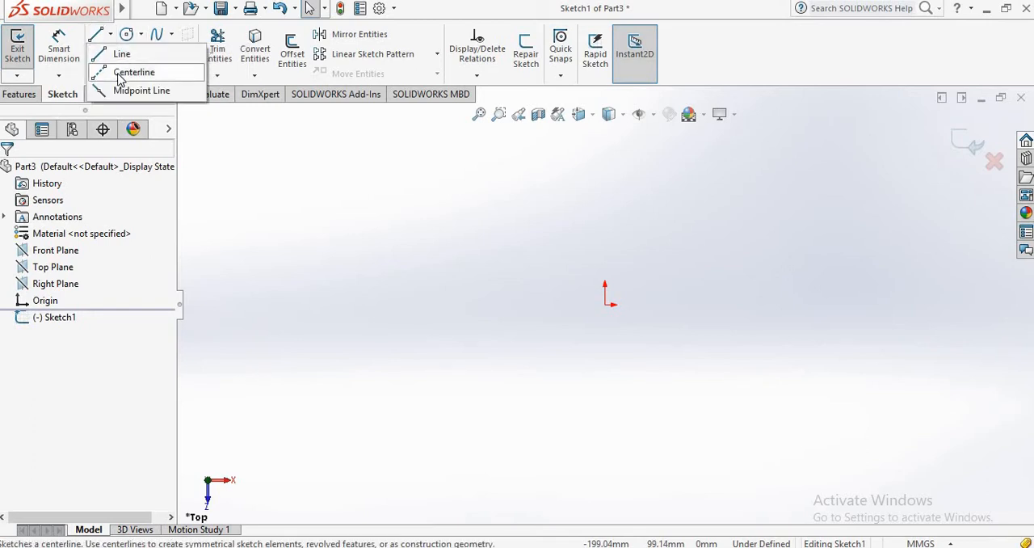
click(129, 72)
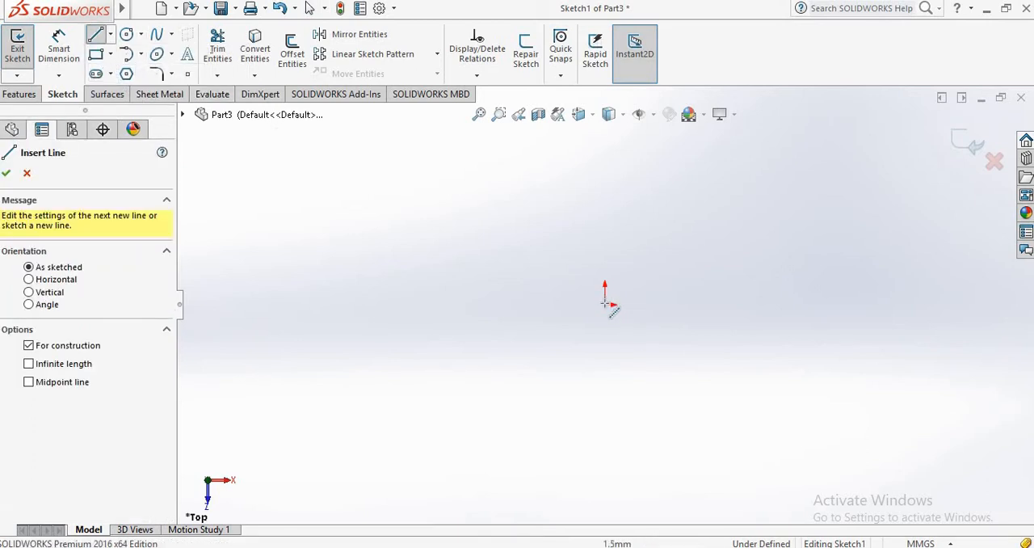
click(803, 305)
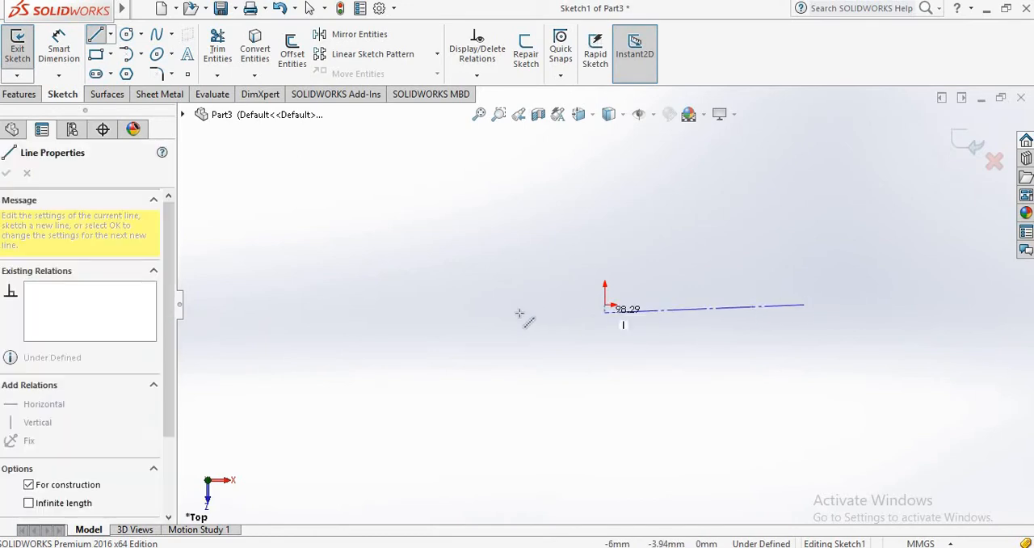
click(391, 303)
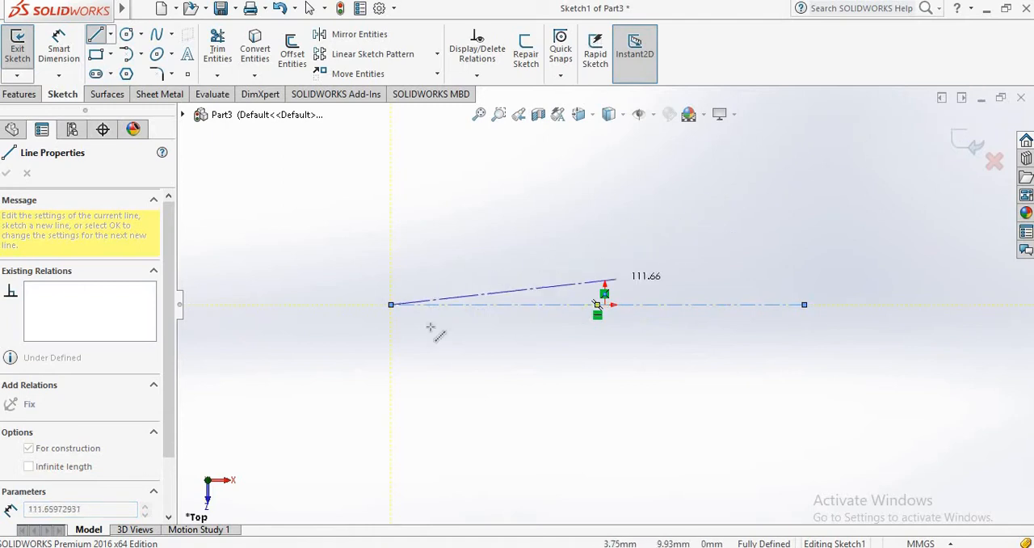
right_click(391, 305)
key(Escape)
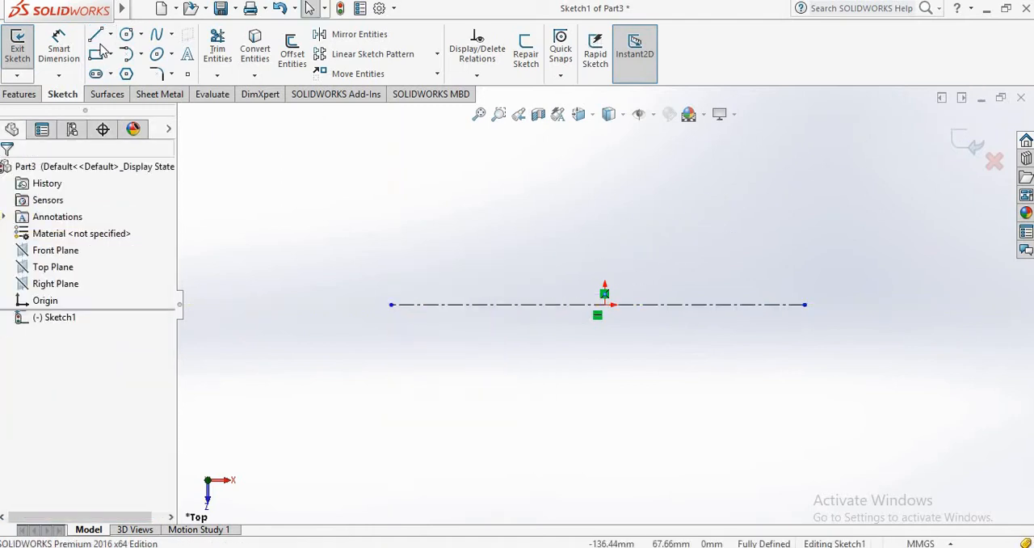
Step: Dimension the horizontal centerline's length to 285 mm
click(64, 43)
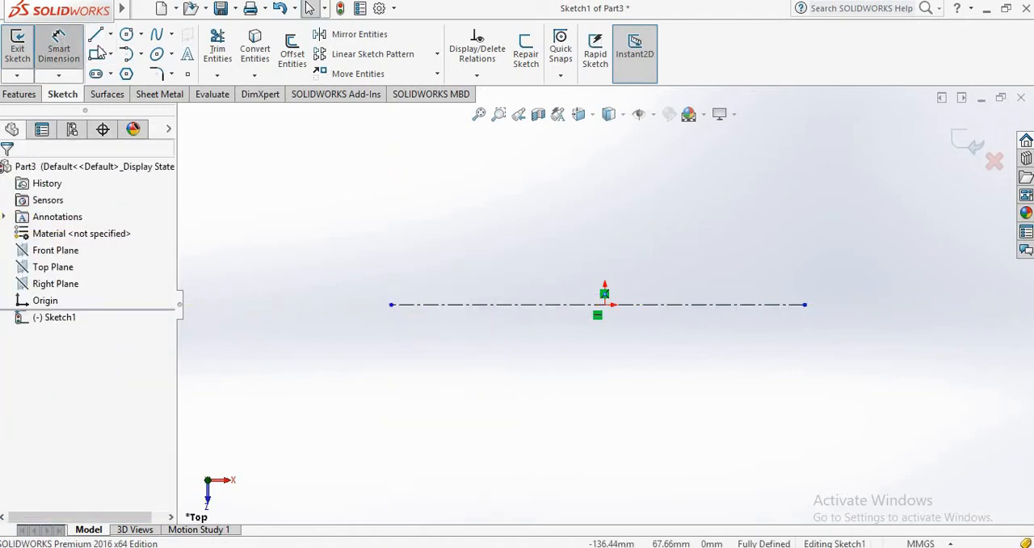
click(650, 308)
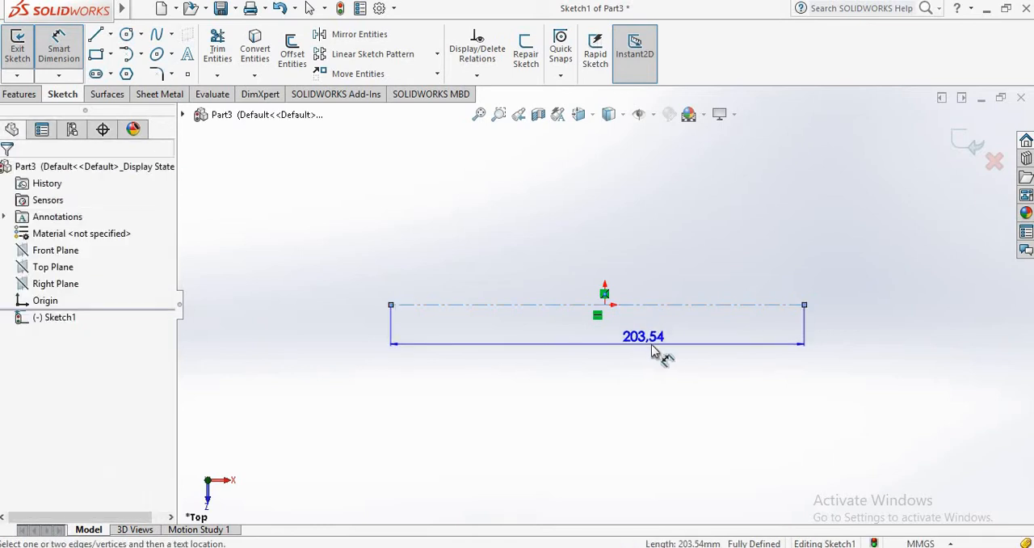
click(659, 349)
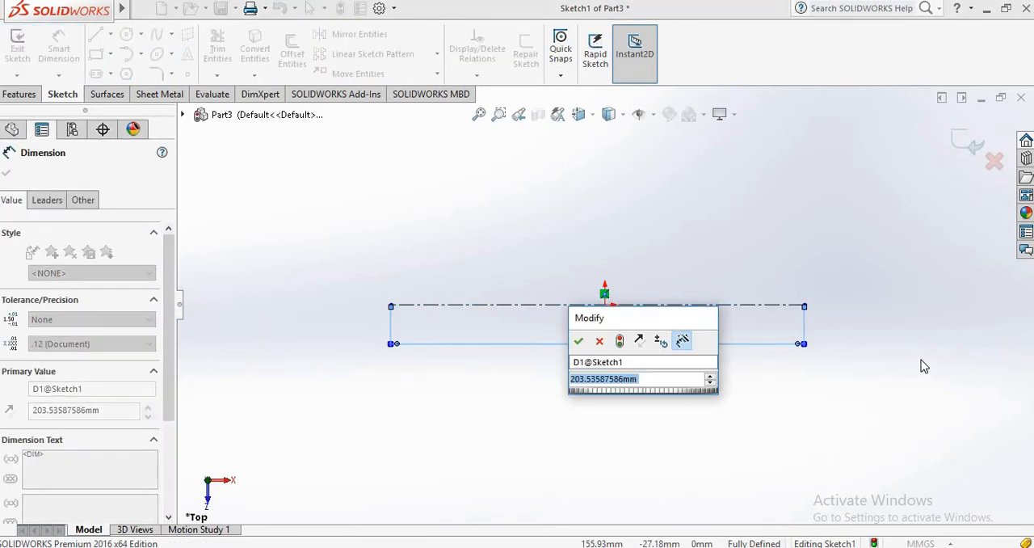
text(285)
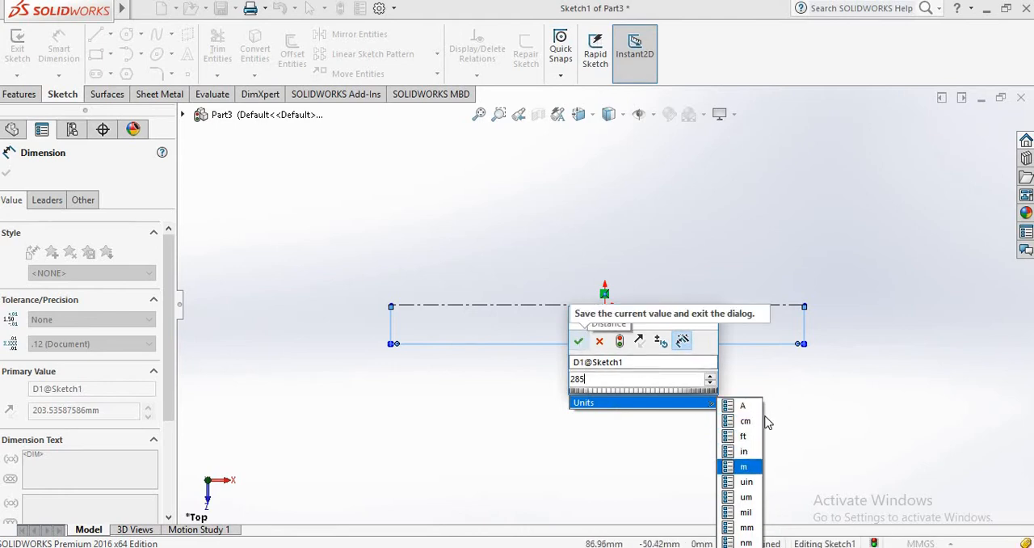
click(747, 527)
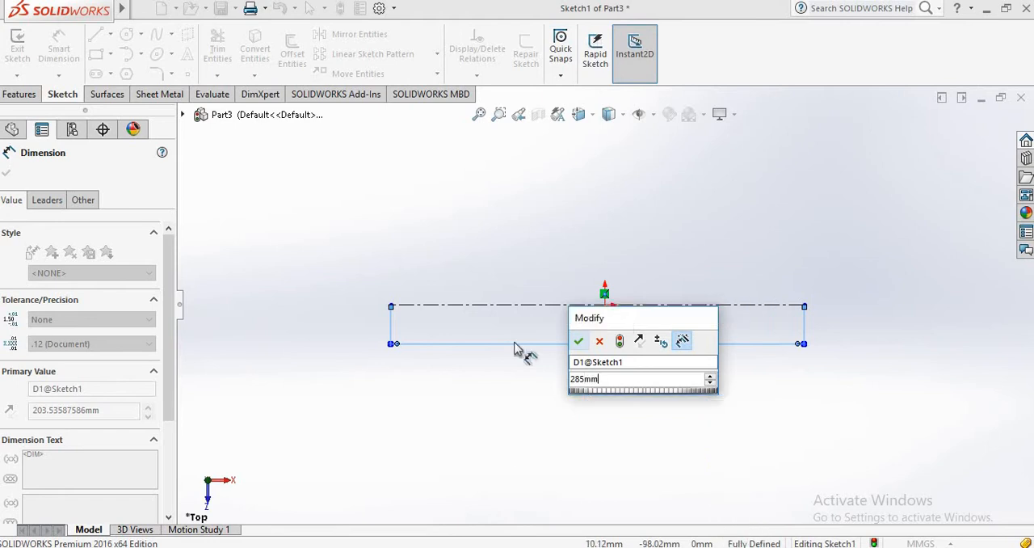
click(579, 341)
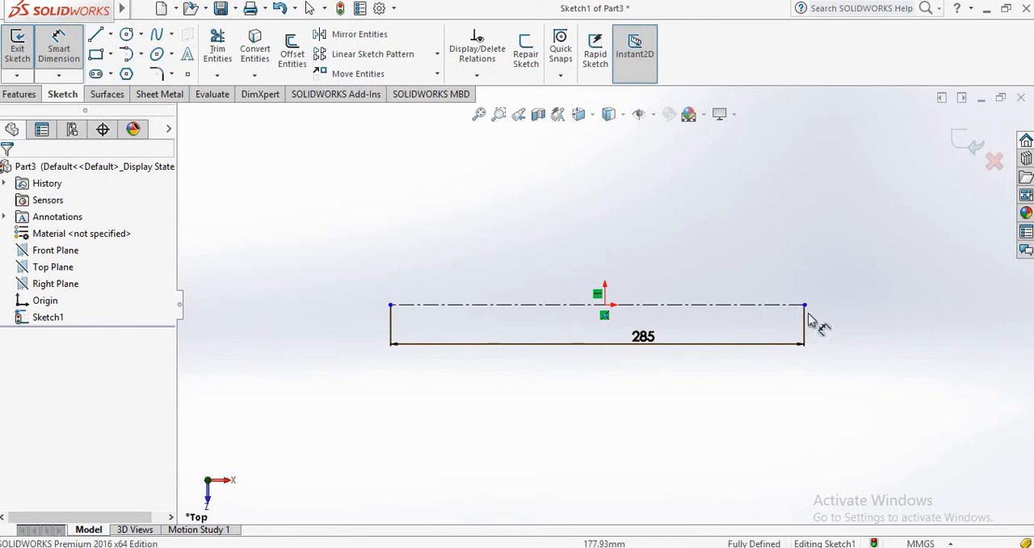
Step: Dimension the distance from the origin to the centerline's right endpoint to 35 mm
click(804, 305)
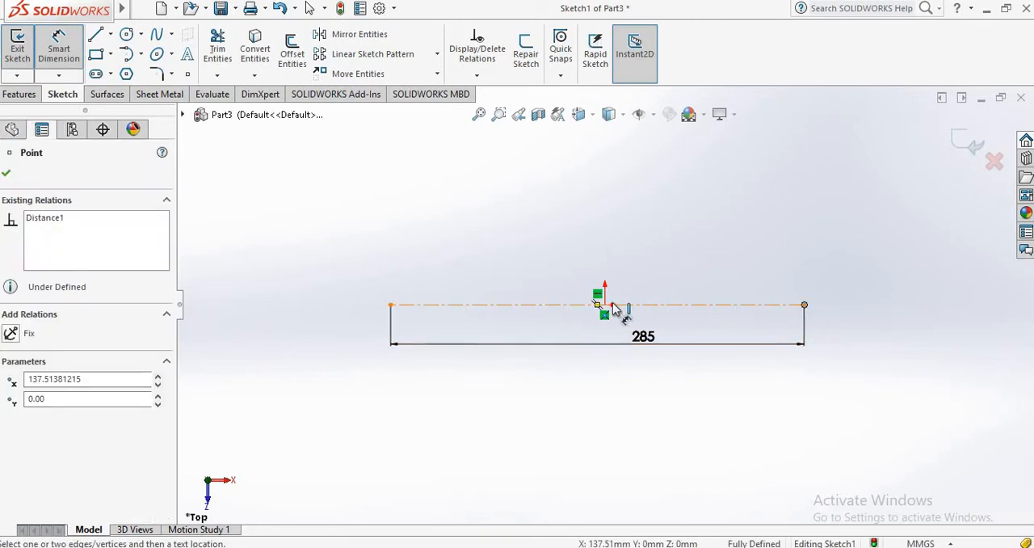
click(604, 300)
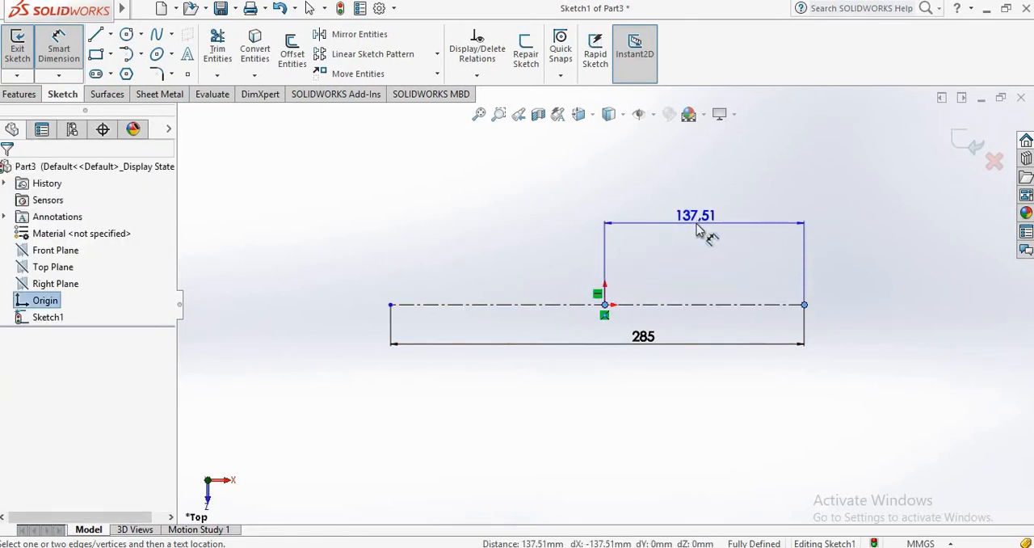
click(704, 231)
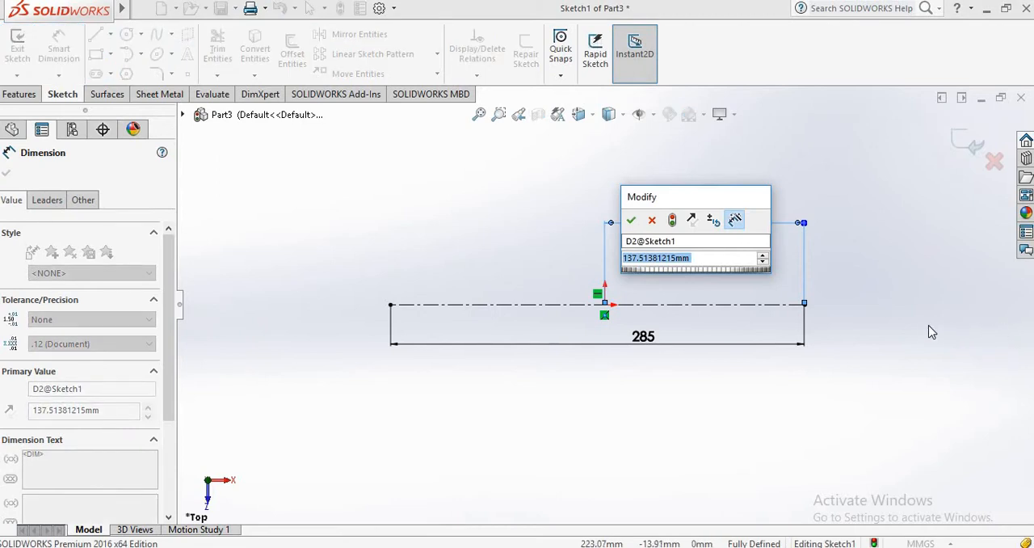
text(35)
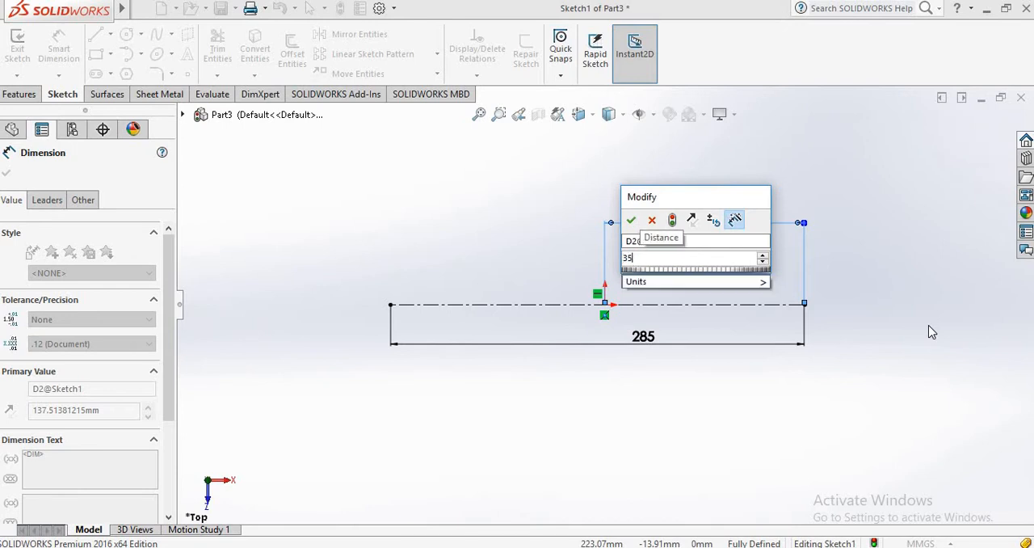
key(Return)
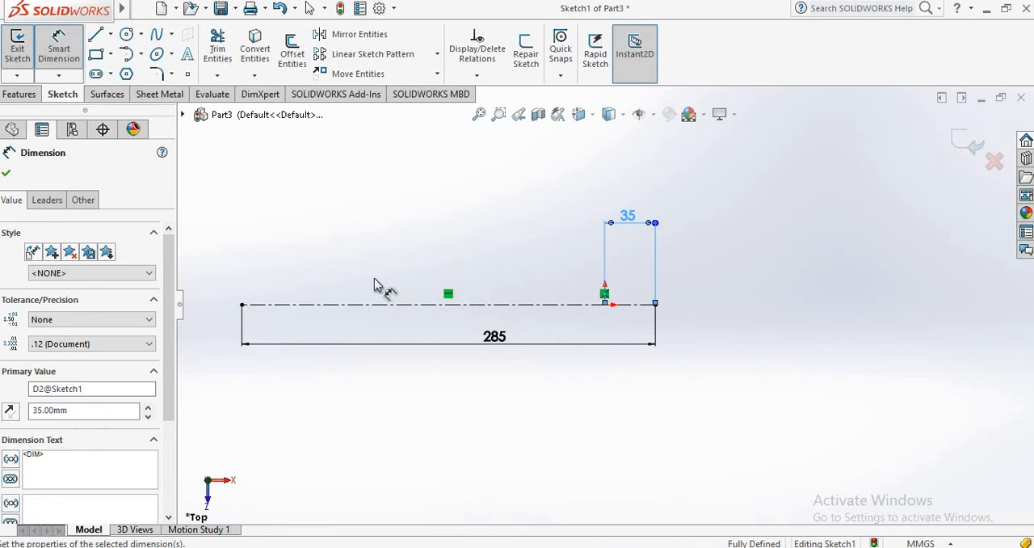
Step: Draw a vertical centerline about 95 mm long upward from the origin
scroll(373, 291, down, 2)
scroll(370, 290, up, 3)
scroll(358, 290, down, 1)
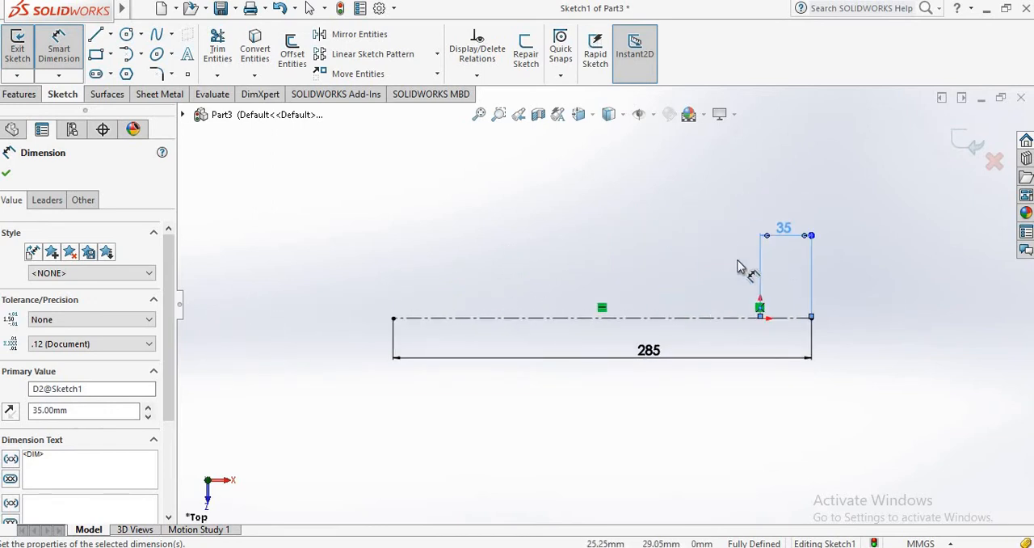
click(111, 34)
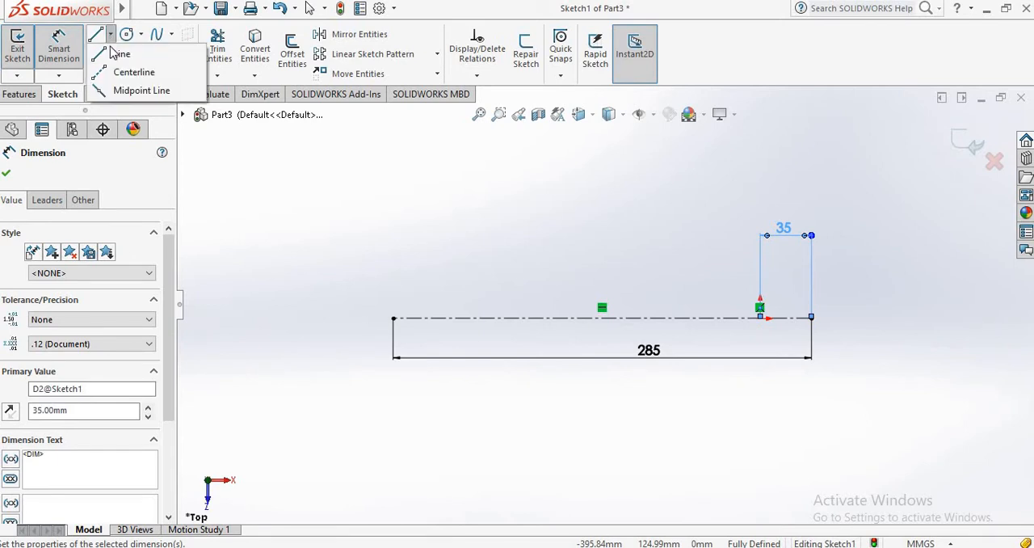
click(133, 71)
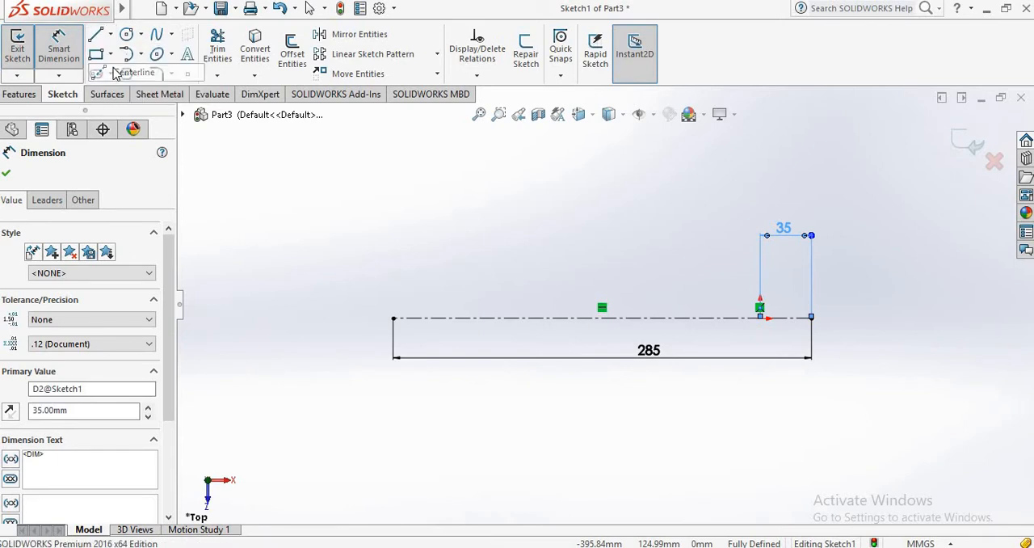
click(760, 317)
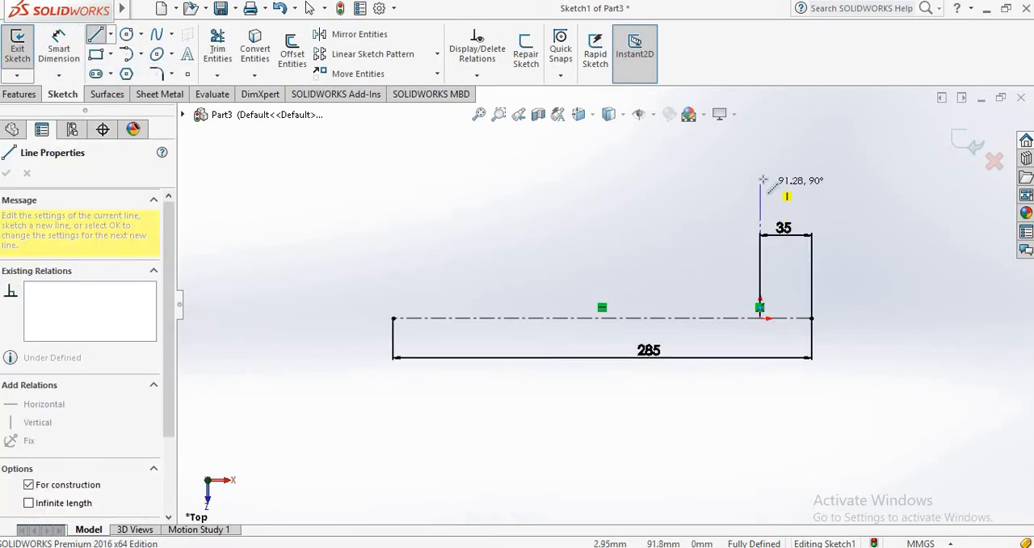
click(760, 178)
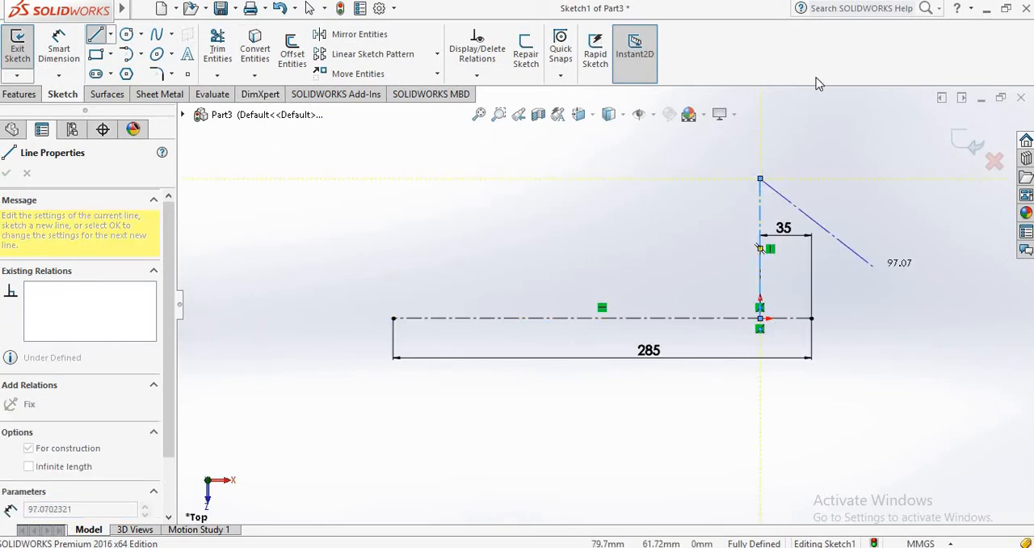
Step: Dimension the vertical centerline at the origin to a length of 40 mm
click(61, 53)
click(760, 222)
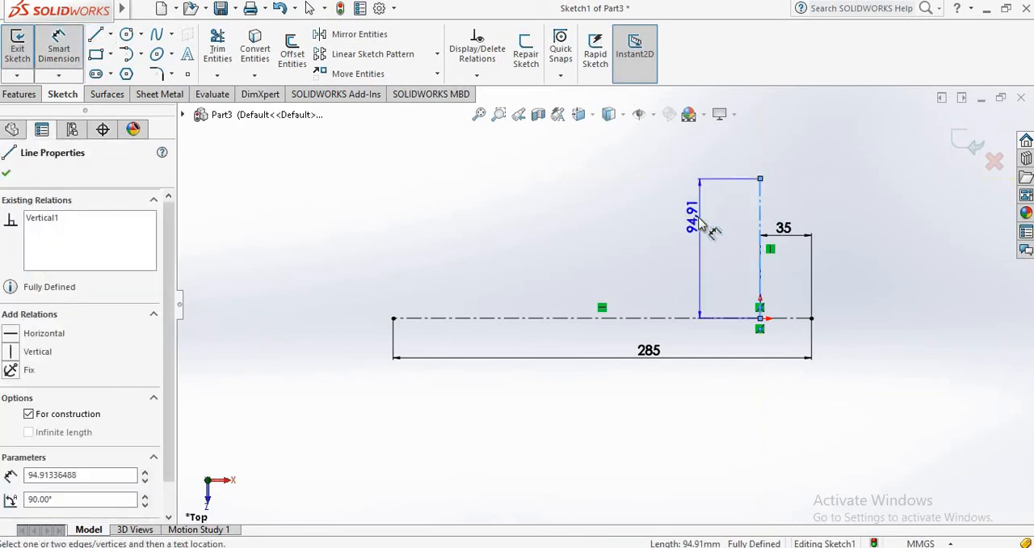
click(711, 231)
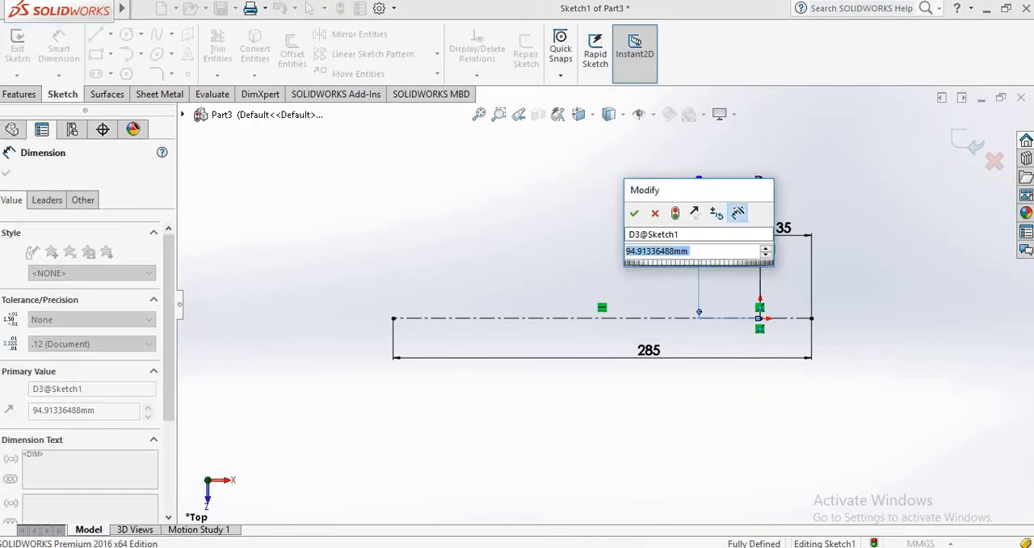
text(40)
key(Return)
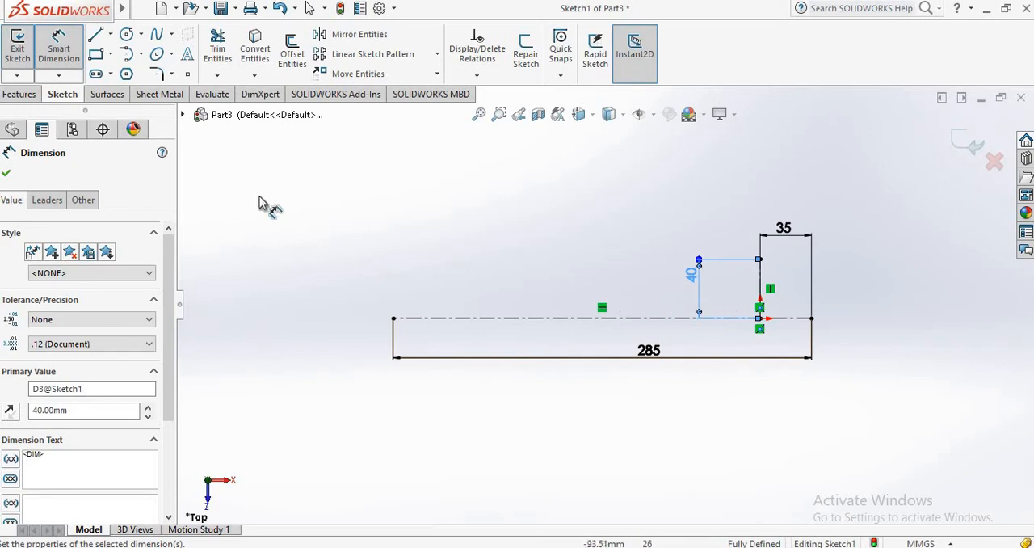
Step: Draw a second vertical centerline about 82 mm long, rising from the horizontal centerline about 96 mm left of the origin
click(111, 35)
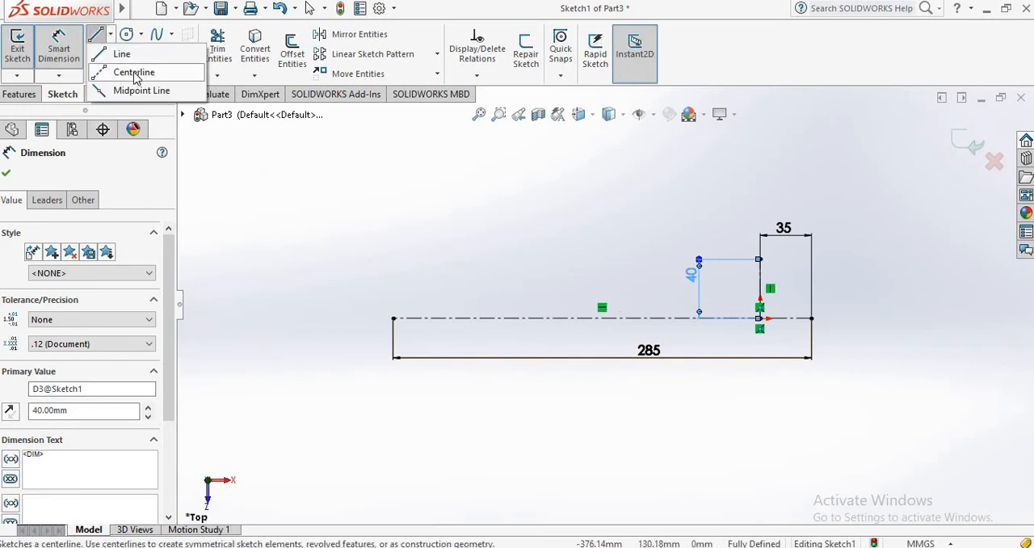
click(113, 72)
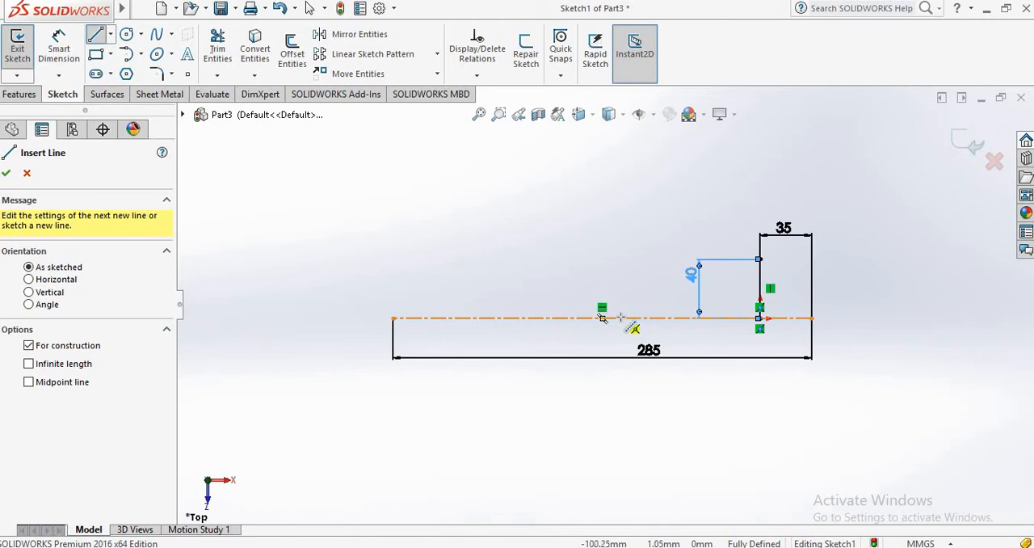
click(620, 317)
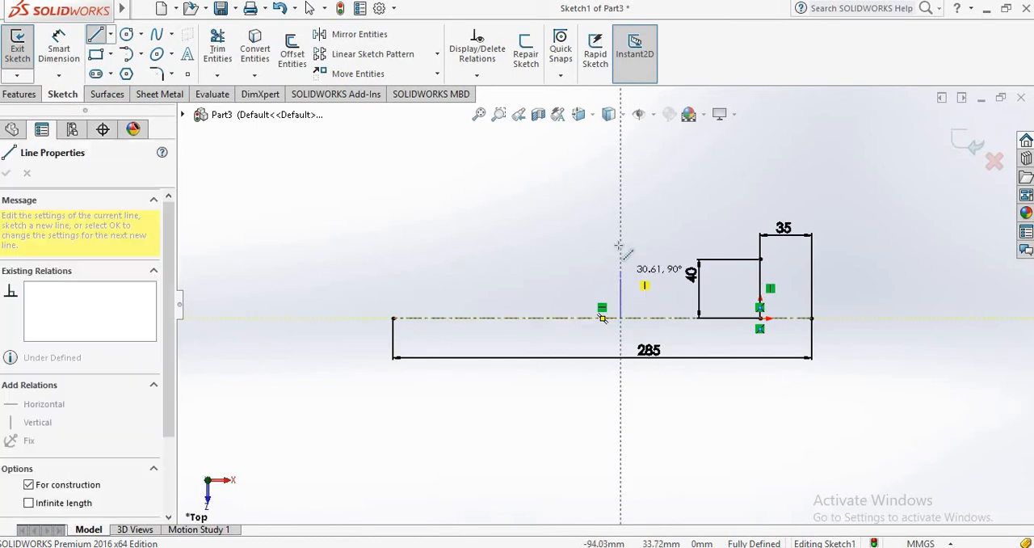
click(620, 197)
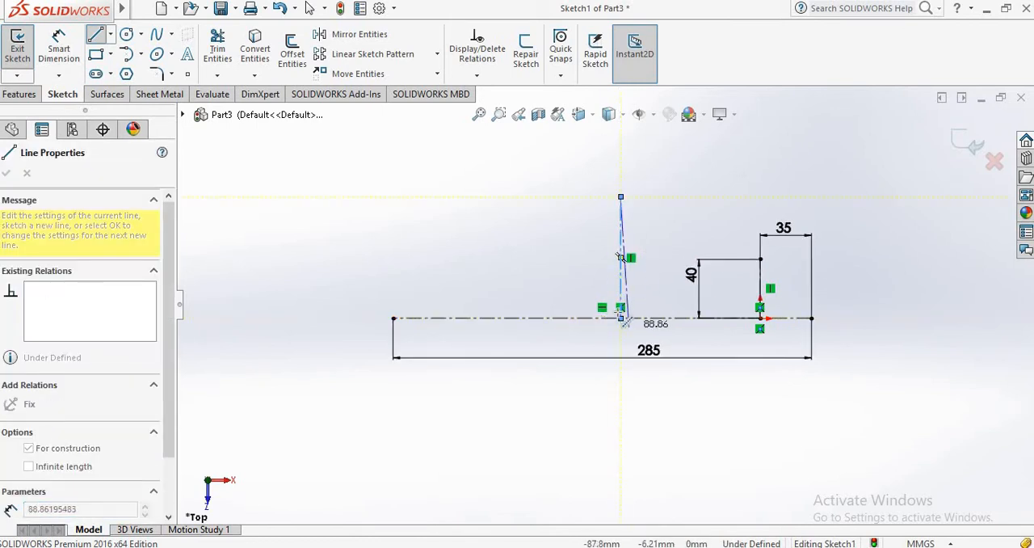
right_click(620, 199)
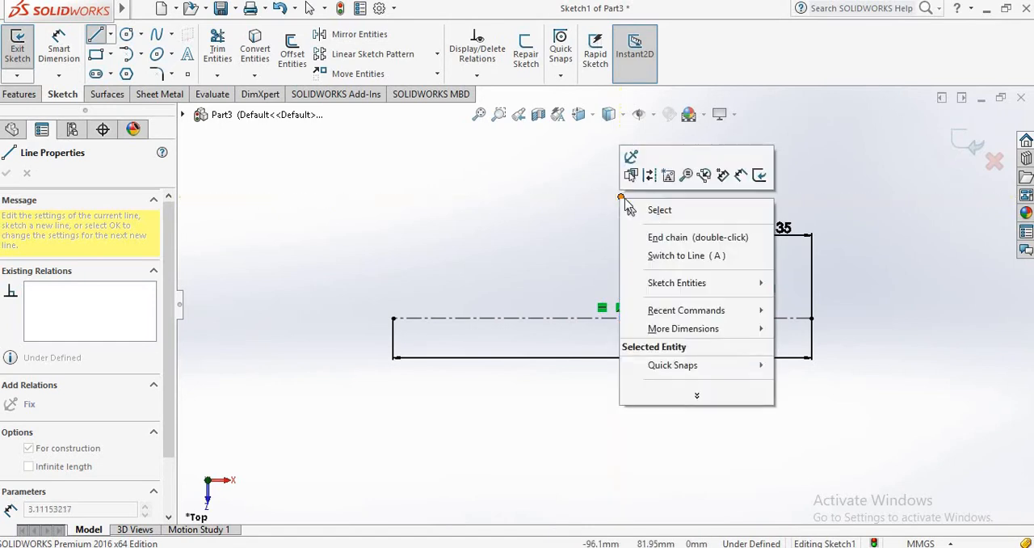
click(663, 213)
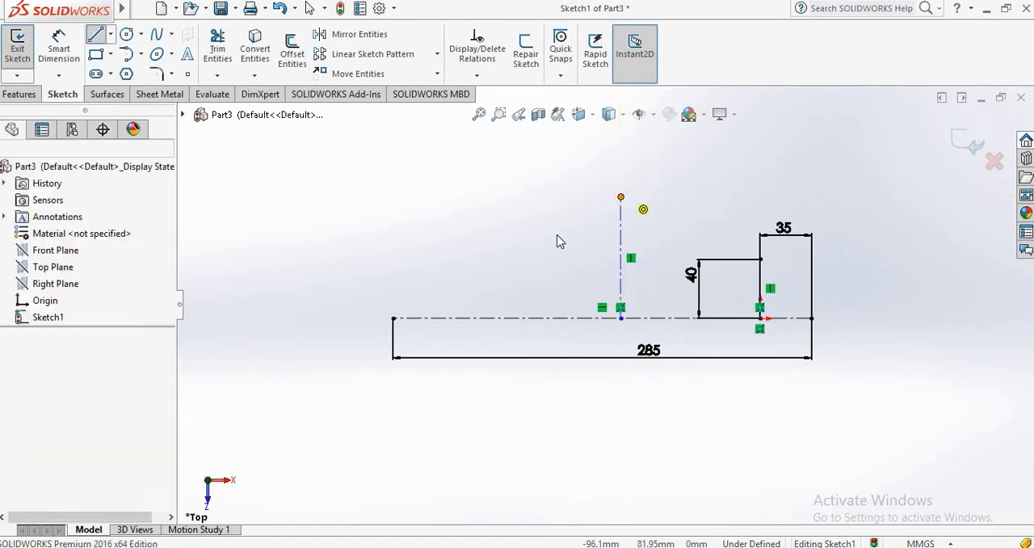
Step: Draw a third vertical centerline about 78 mm long, rising from the horizontal centerline about 178 mm left of the origin
click(96, 34)
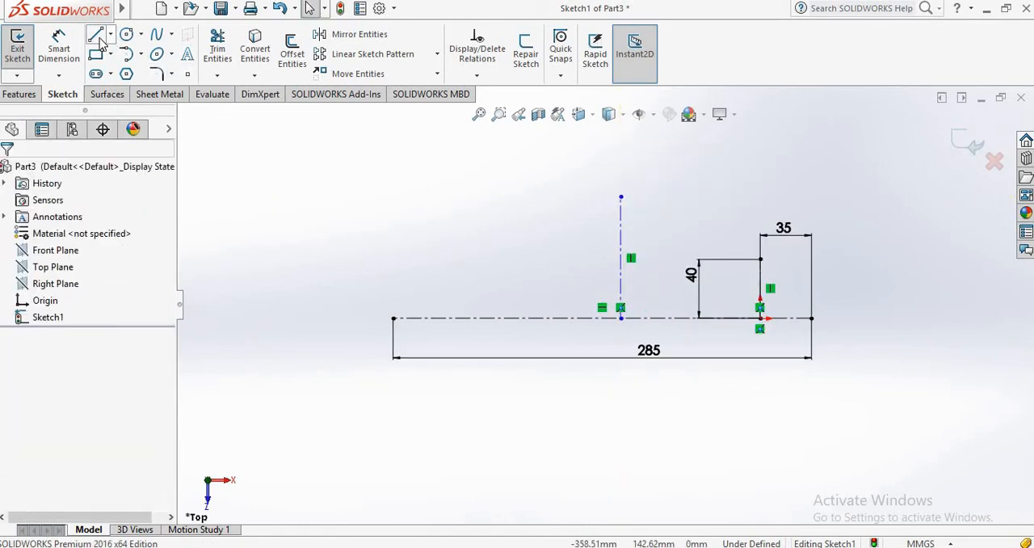
click(475, 317)
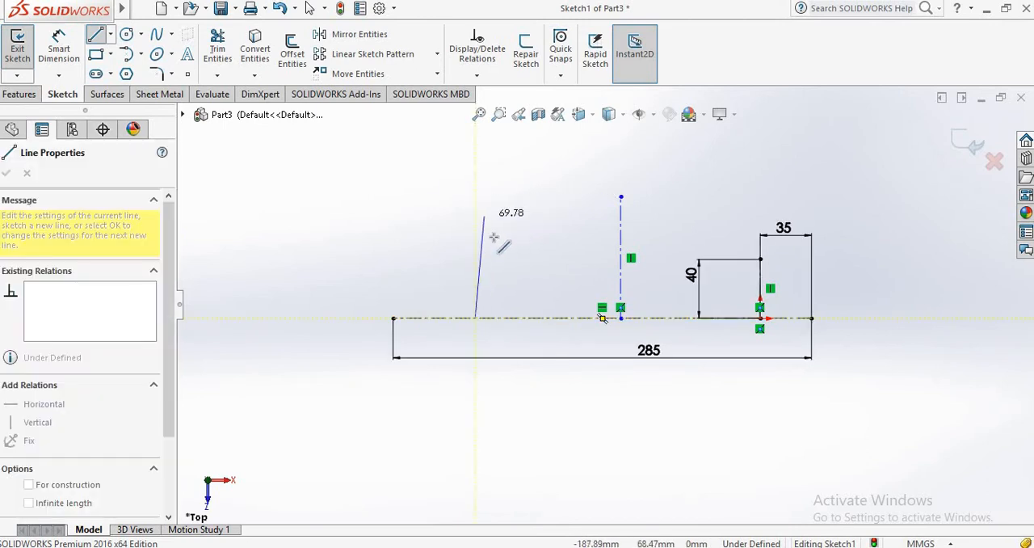
click(110, 36)
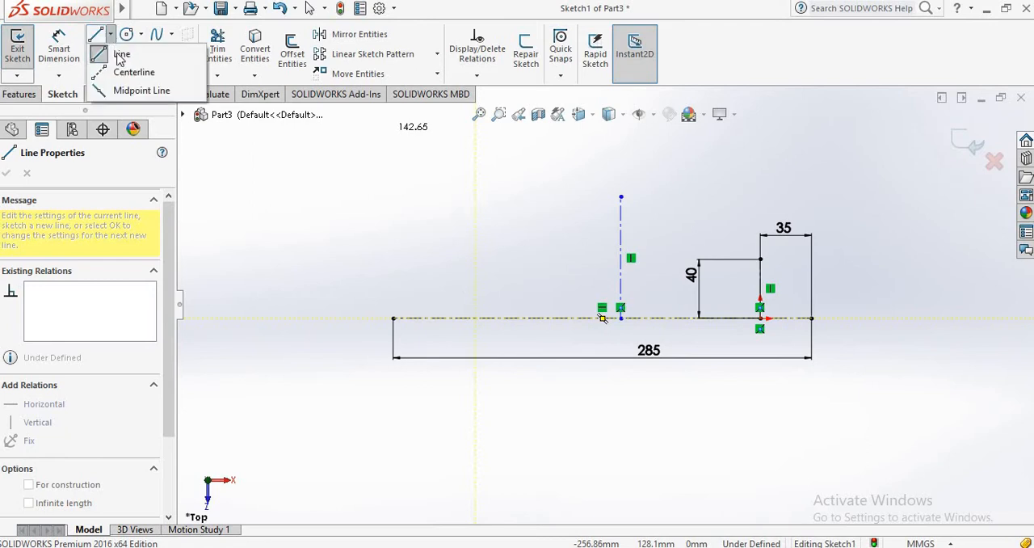
click(131, 72)
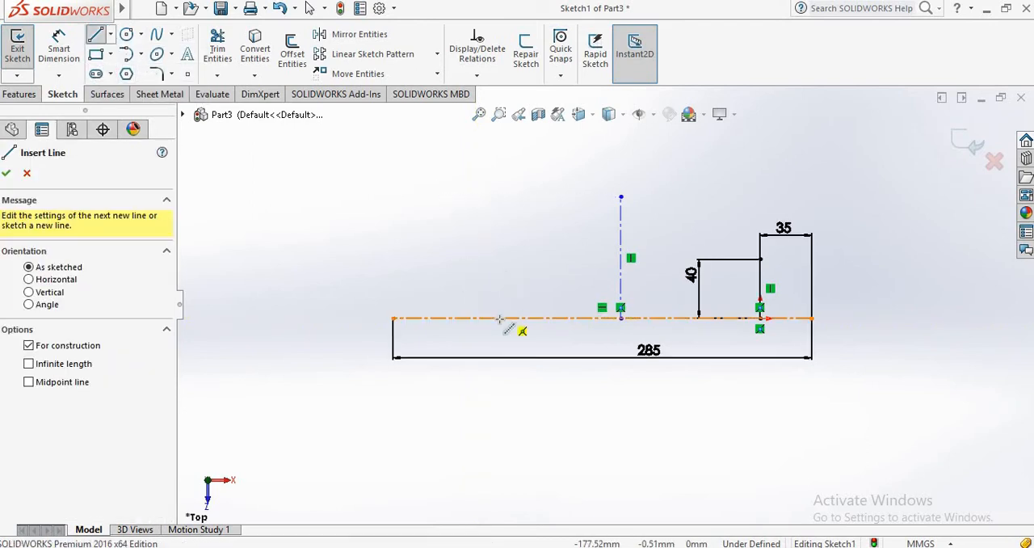
drag(499, 317, 499, 202)
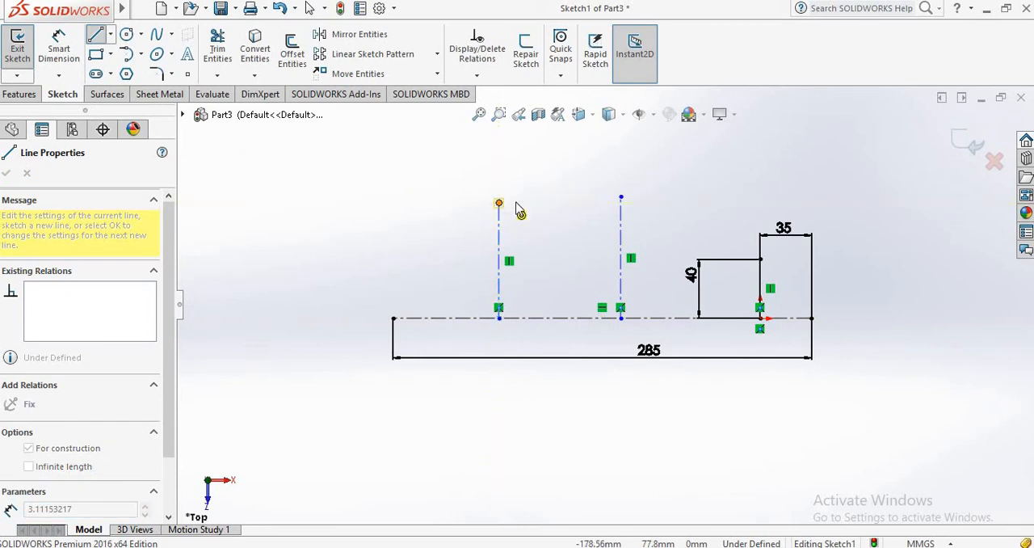
right_click(519, 211)
click(533, 213)
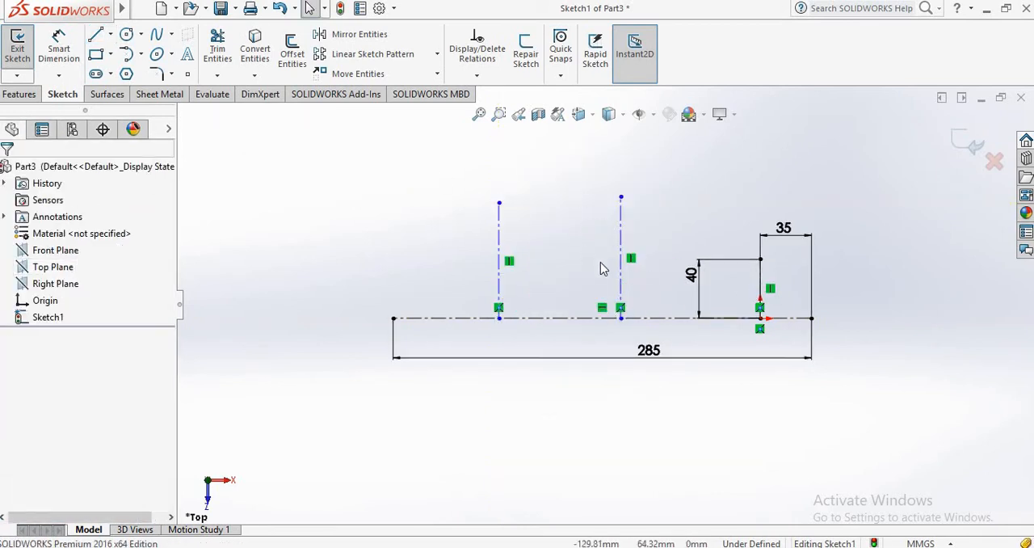
Step: Dimension the middle vertical centerline to a length of 40 mm
click(58, 49)
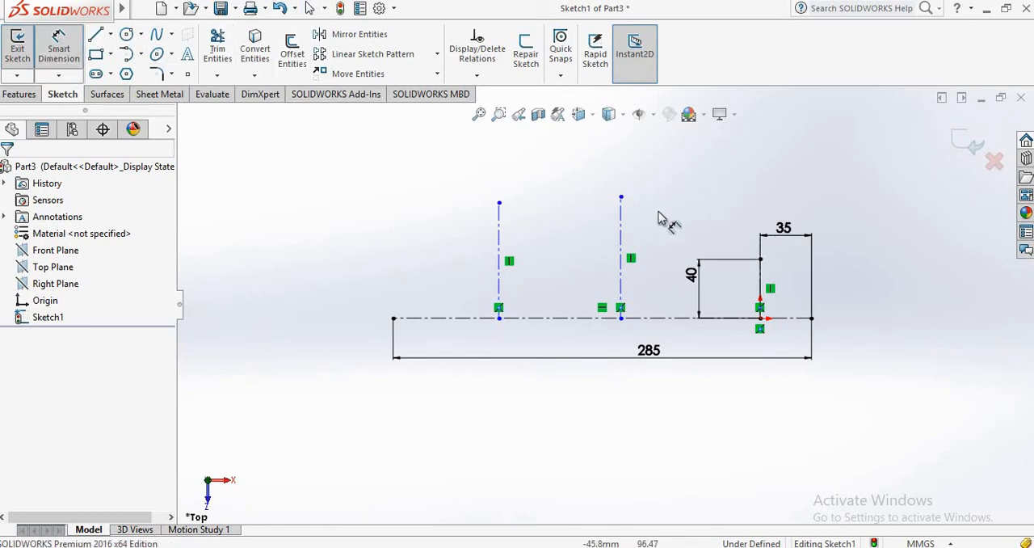
click(622, 222)
click(606, 239)
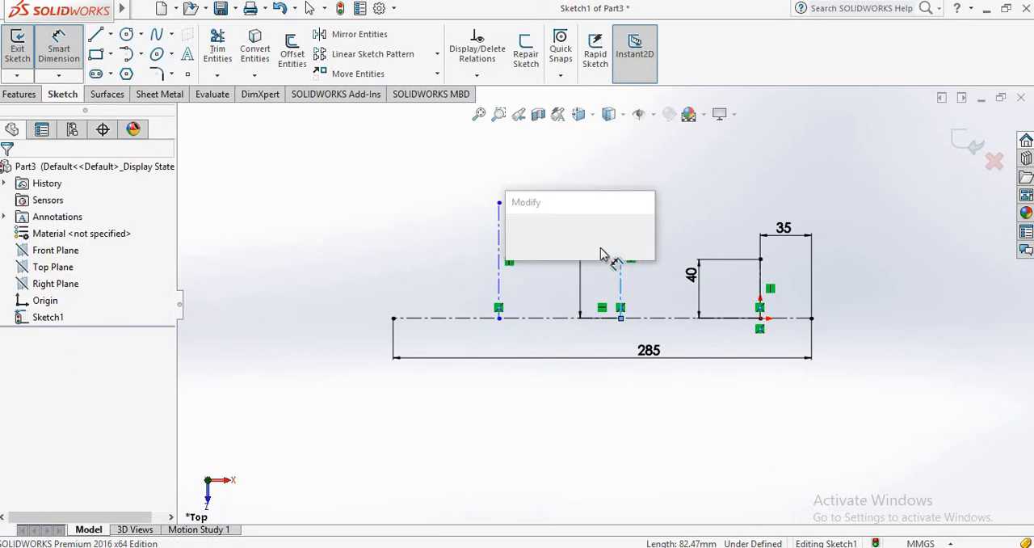
text(40)
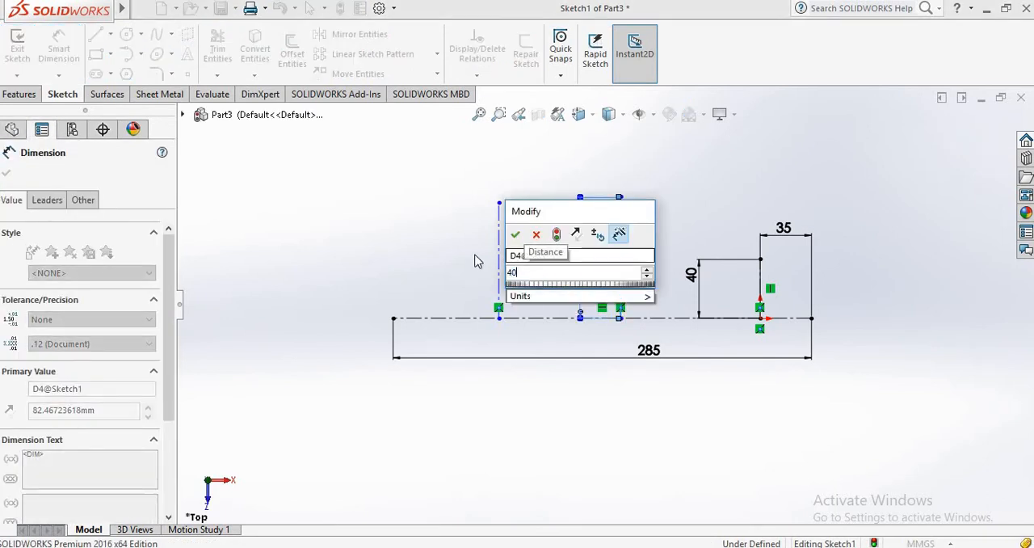
click(516, 234)
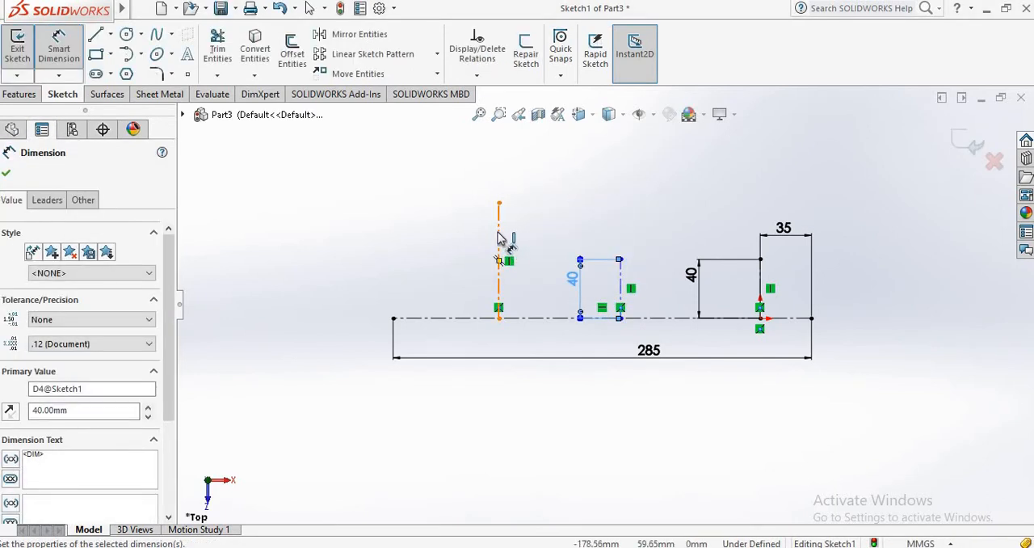
Step: Dimension the leftmost vertical centerline to a length of 50 mm
click(495, 247)
click(468, 252)
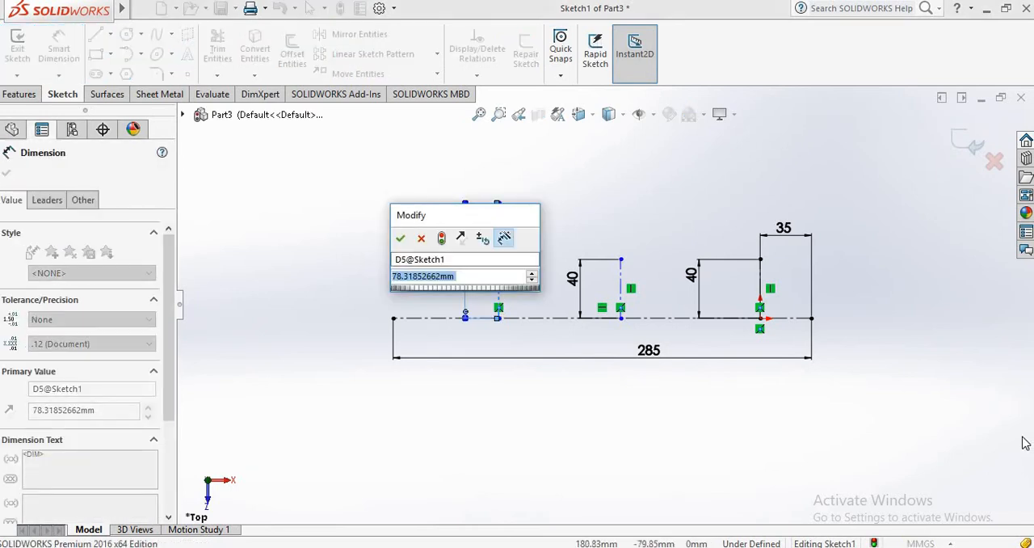
text(50)
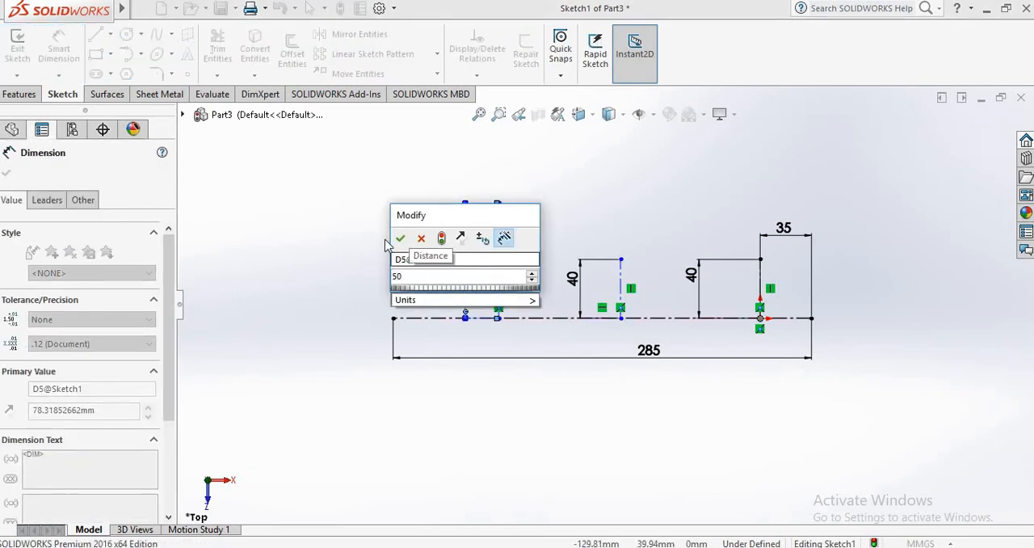
click(399, 240)
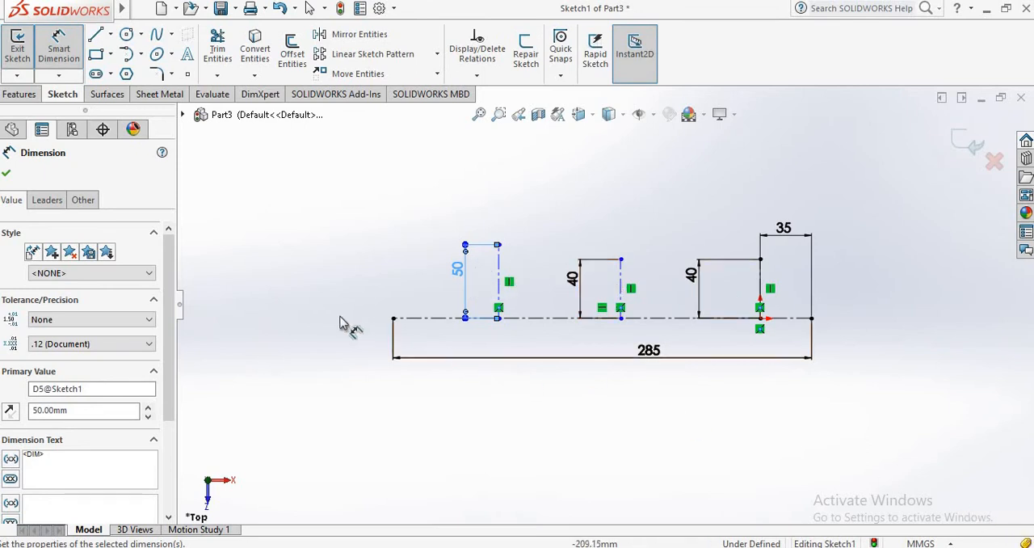
Step: Dimension the distance from the horizontal centerline's left endpoint to the base of the leftmost vertical centerline to 80 mm
click(394, 319)
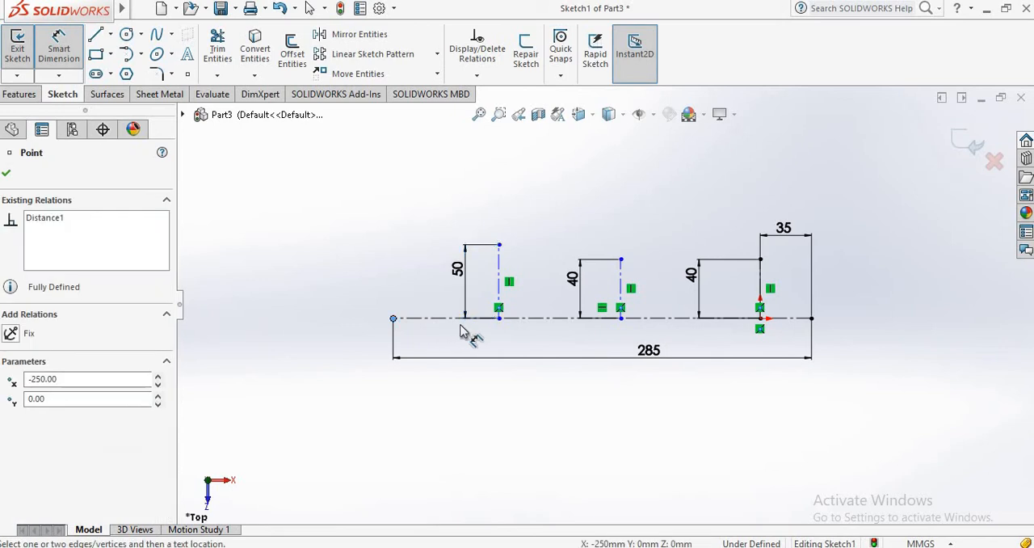
drag(394, 321, 499, 318)
click(481, 197)
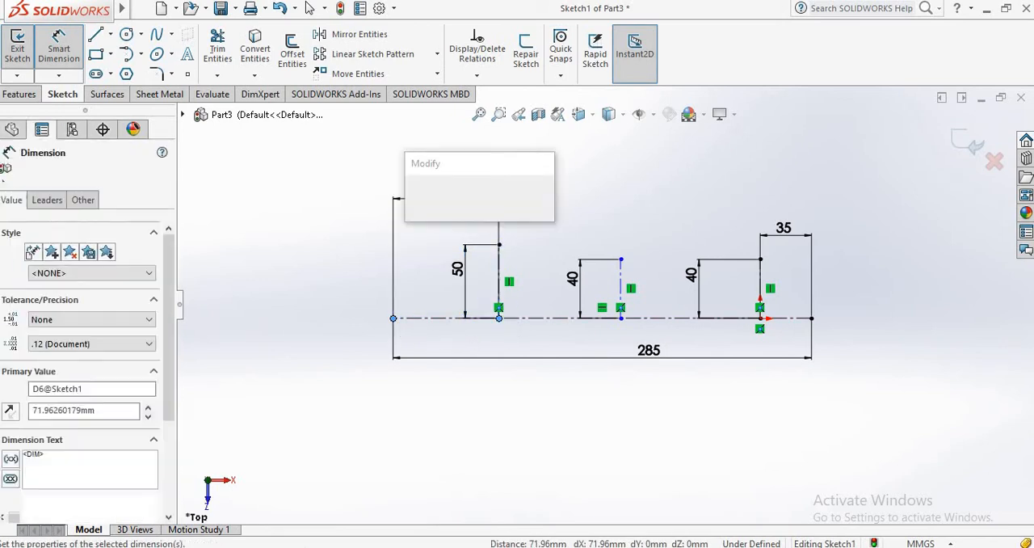
text(80)
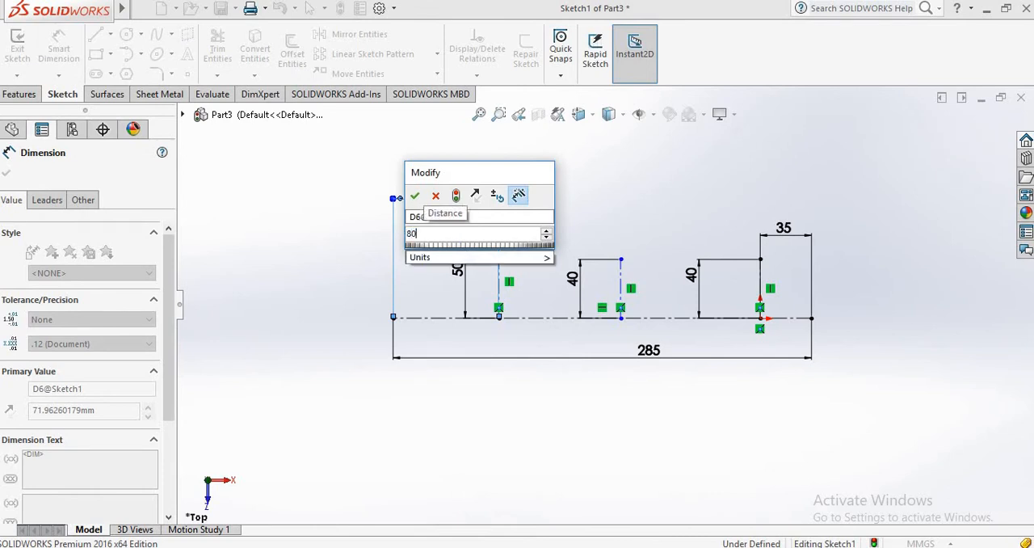
click(414, 196)
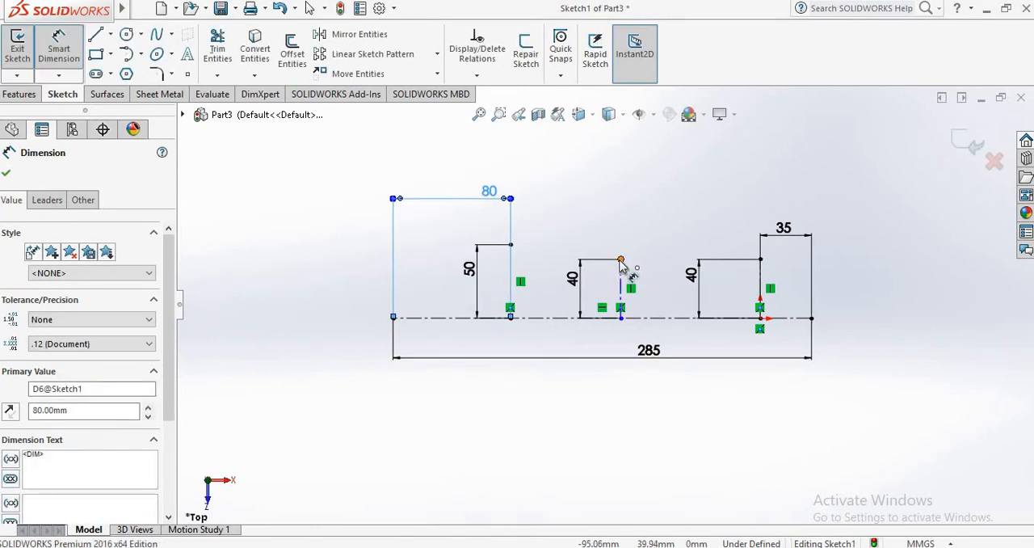
Step: Dimension the distance between the upper endpoints of the middle vertical centerline and the one at the origin to 70 mm
click(620, 261)
click(760, 260)
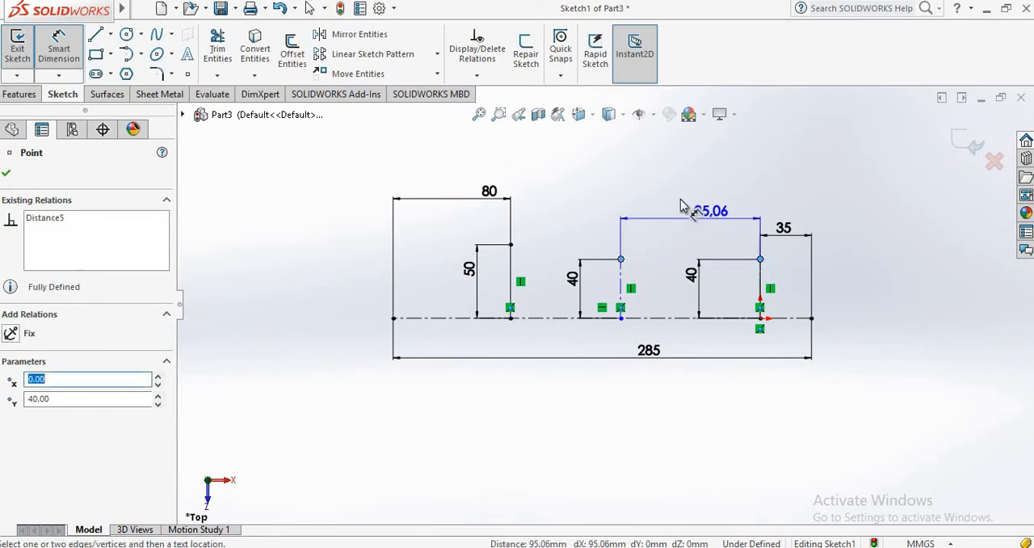
click(686, 208)
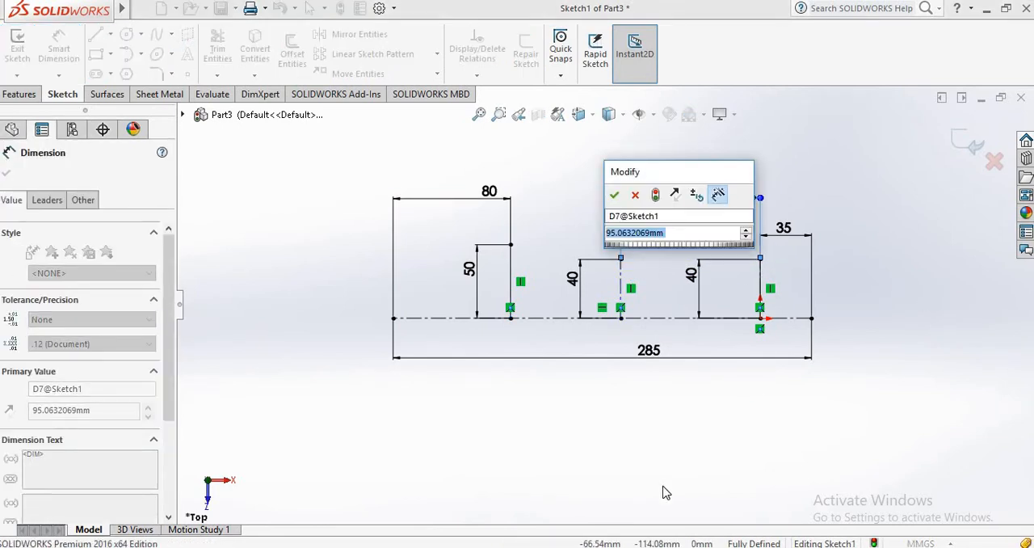
text(70)
key(Return)
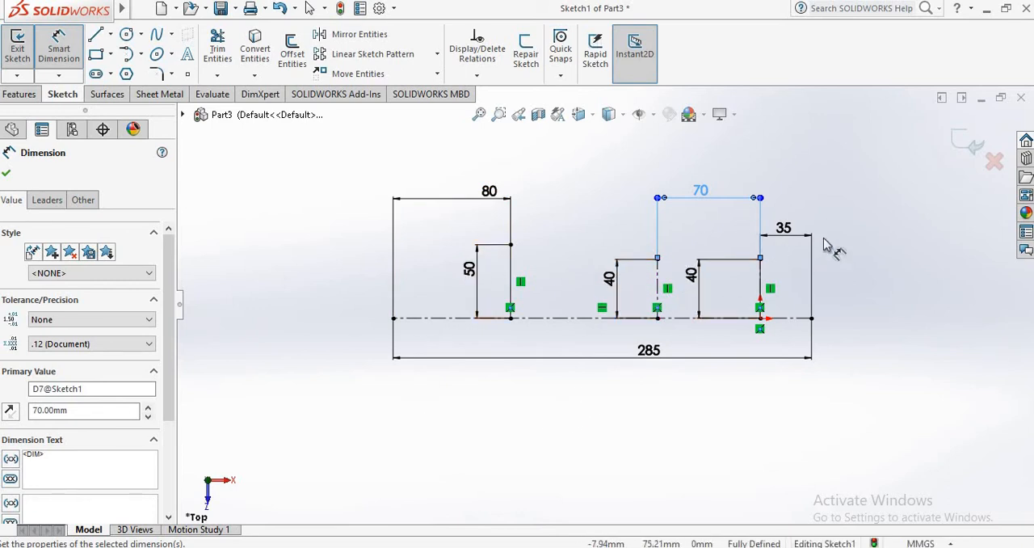
click(8, 174)
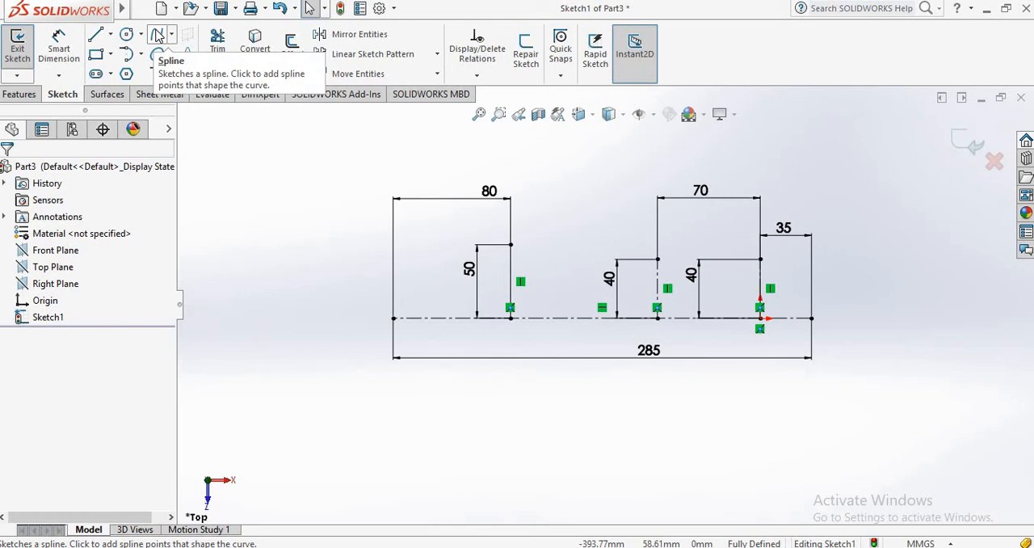
Step: Sketch a spline from the horizontal centerline's left endpoint through the tops of the three vertical centerlines to its right endpoint
click(157, 35)
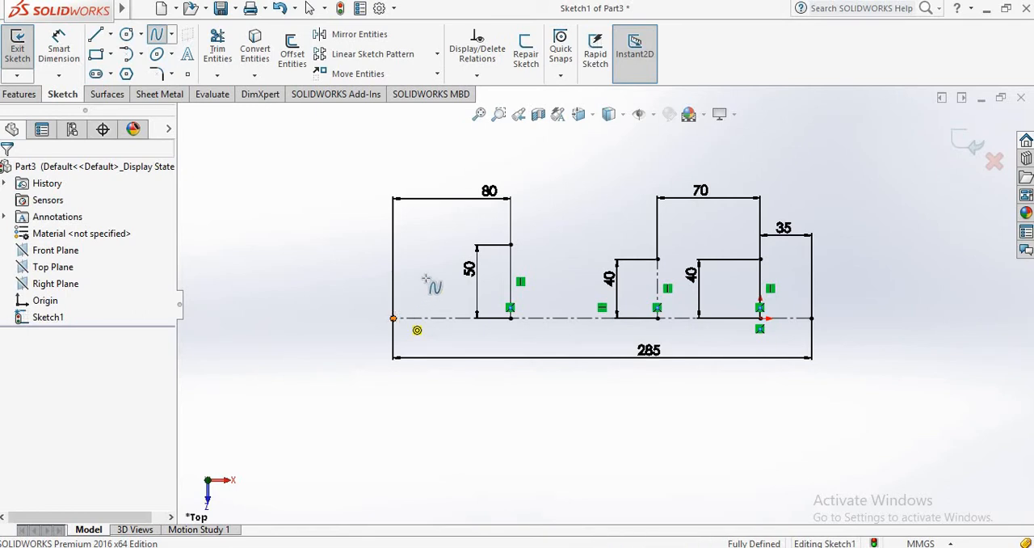
click(394, 317)
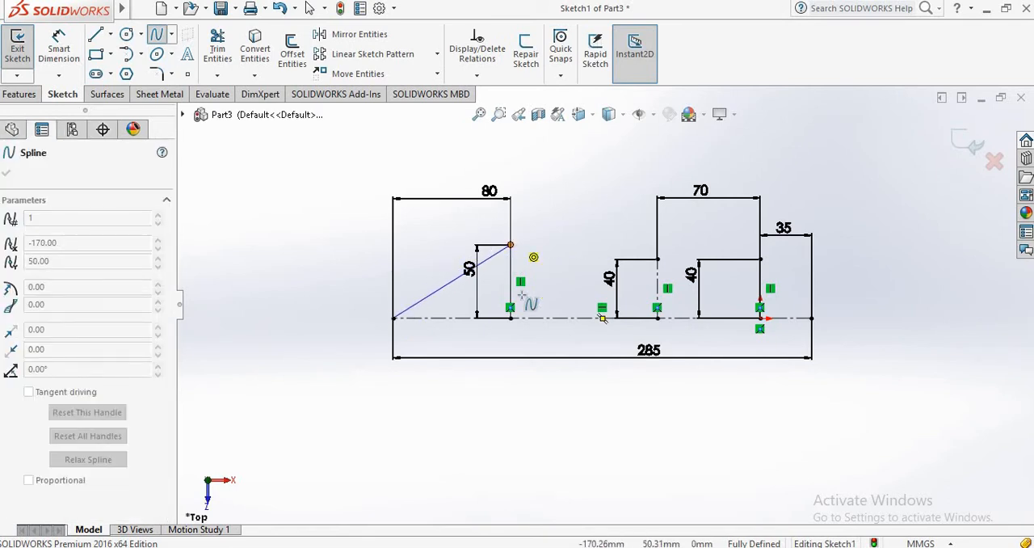
click(511, 244)
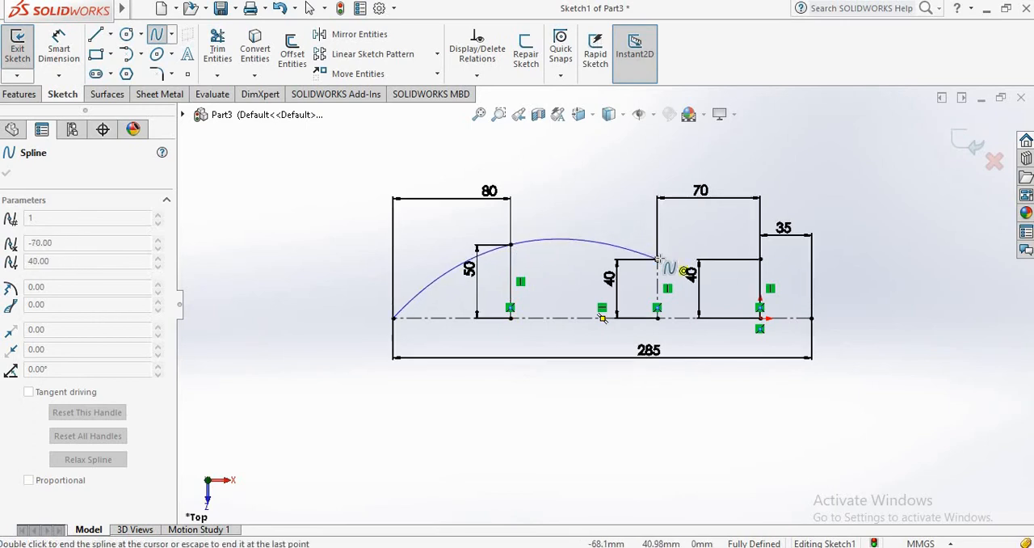
click(659, 259)
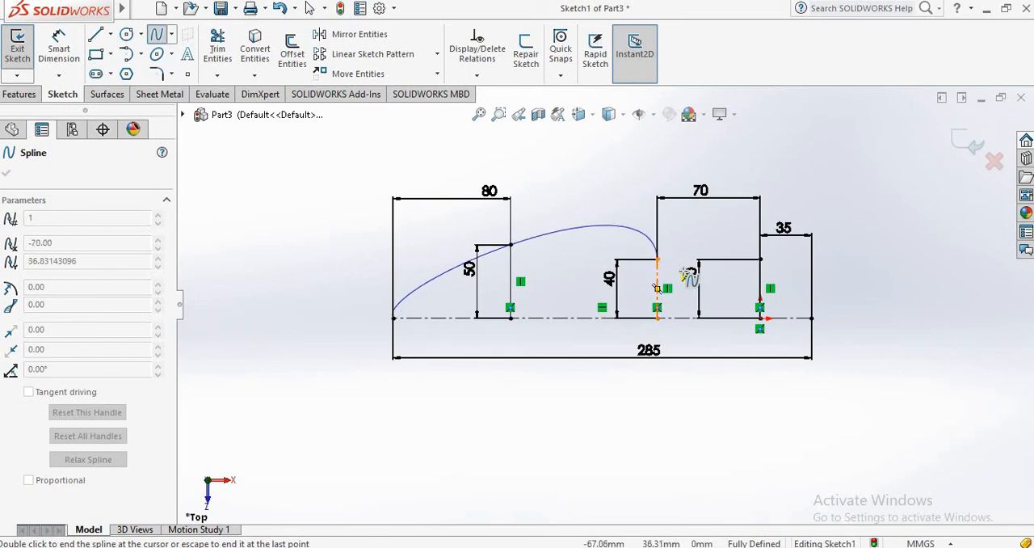
click(759, 259)
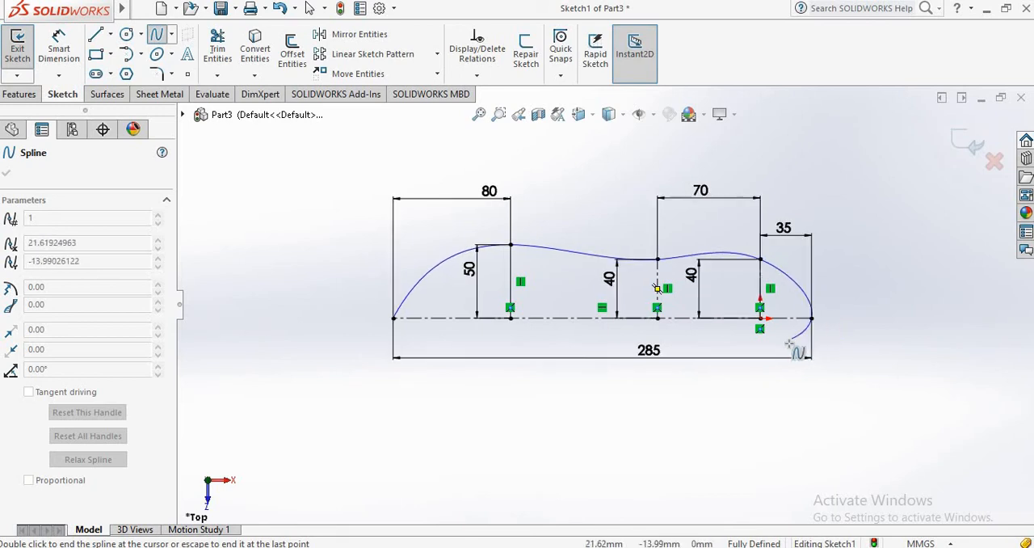
right_click(812, 318)
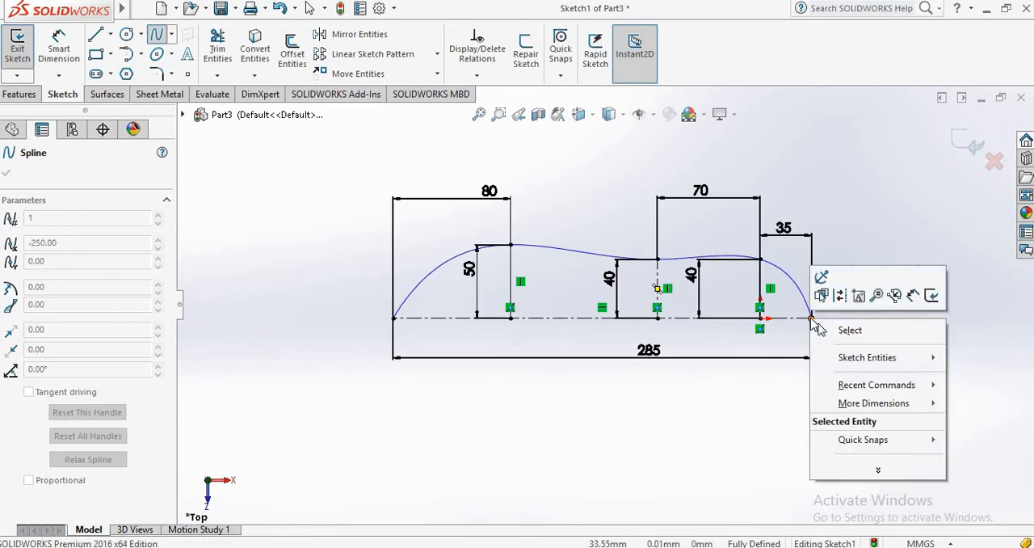
click(834, 328)
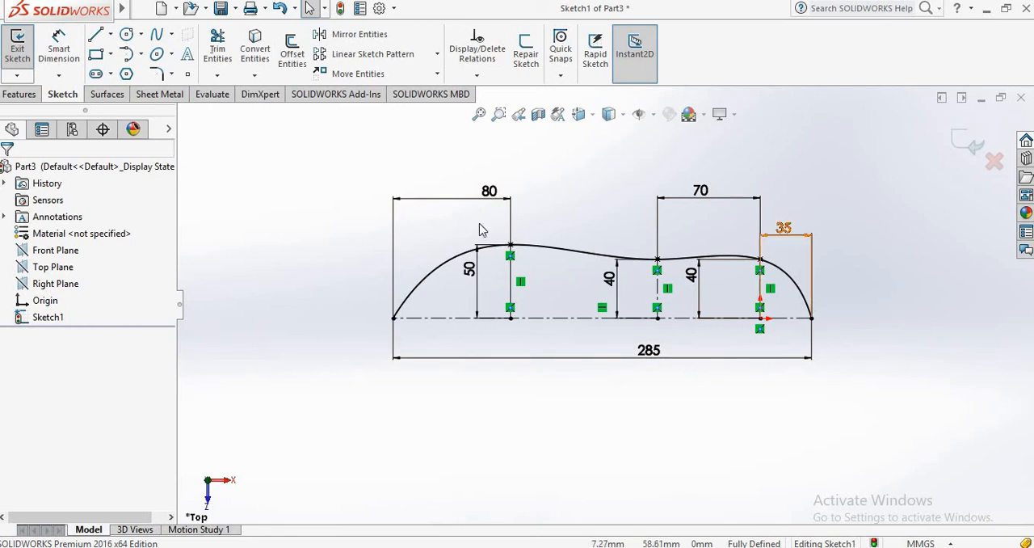
Step: Adjust the tangent handle at the spline's left endpoint so the curve rises more steeply from the horizontal centerline
click(510, 276)
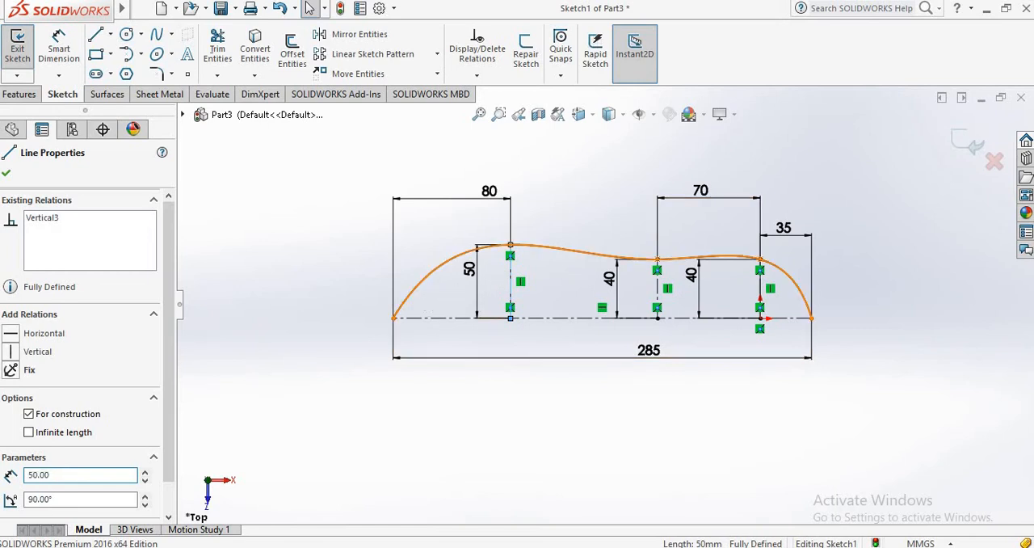
click(493, 244)
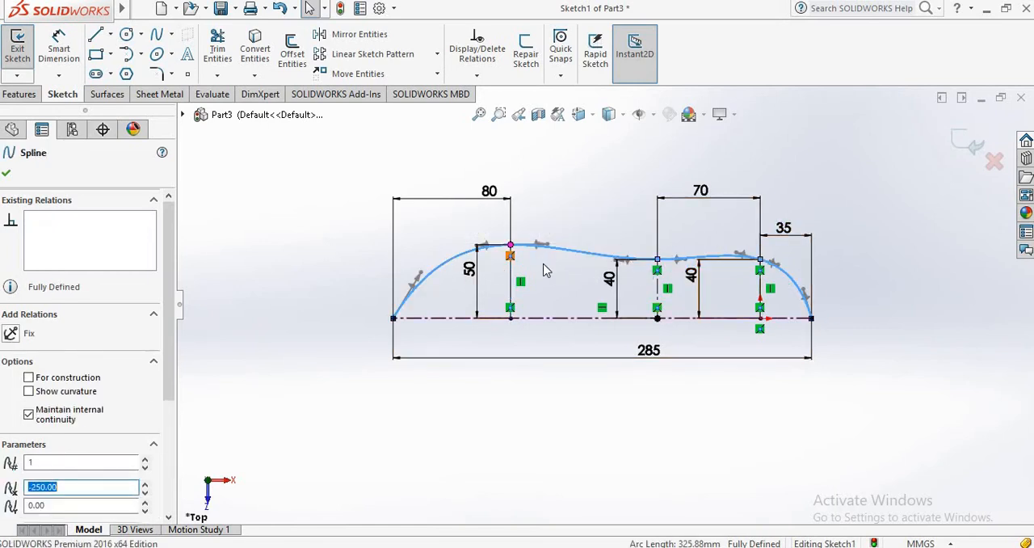
key(f)
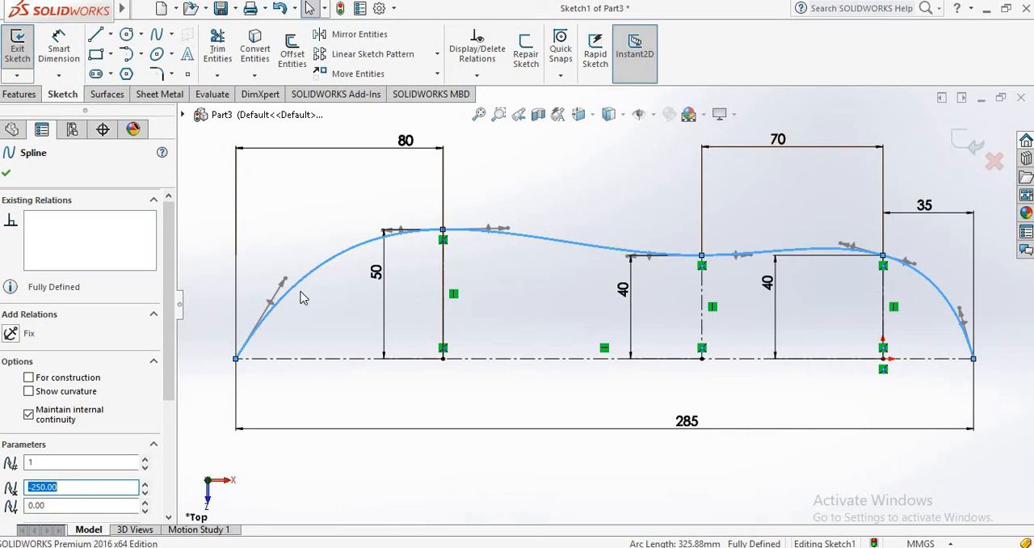
click(283, 281)
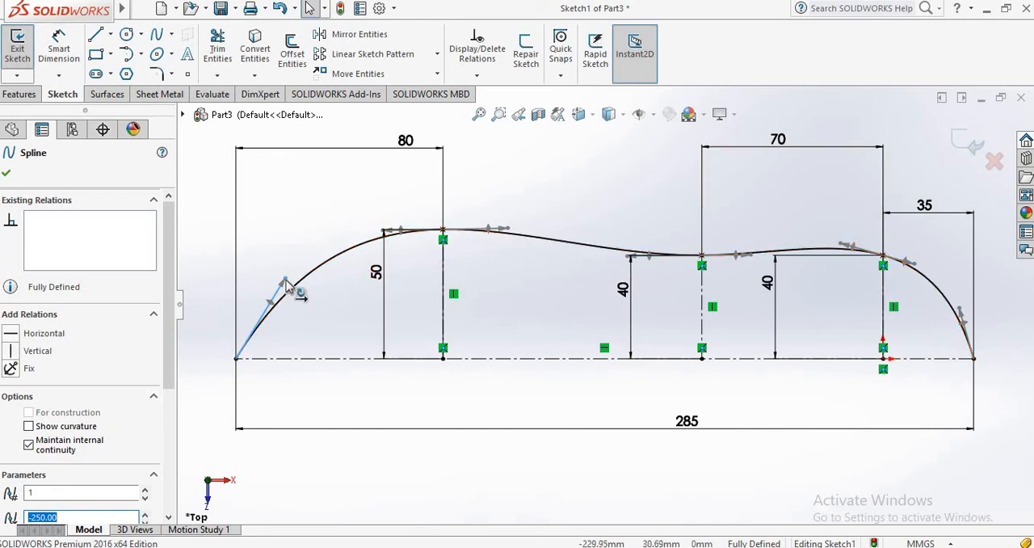
drag(287, 284, 212, 407)
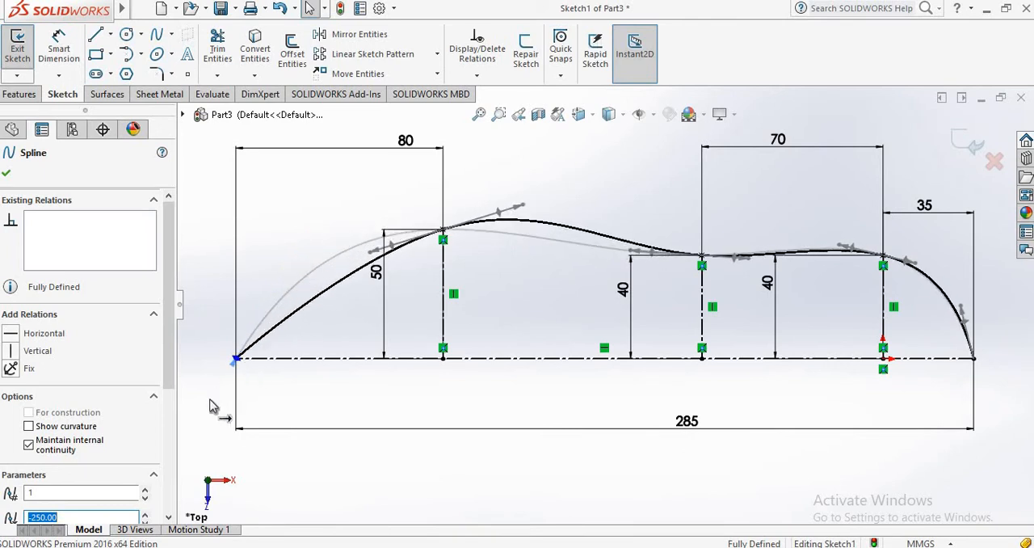
drag(233, 373, 293, 284)
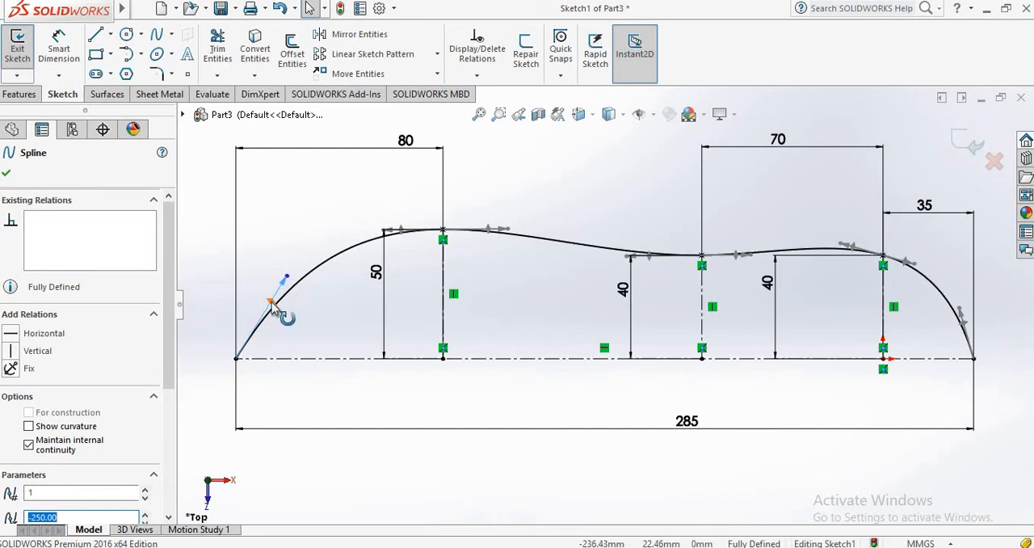
drag(272, 302, 252, 319)
click(297, 294)
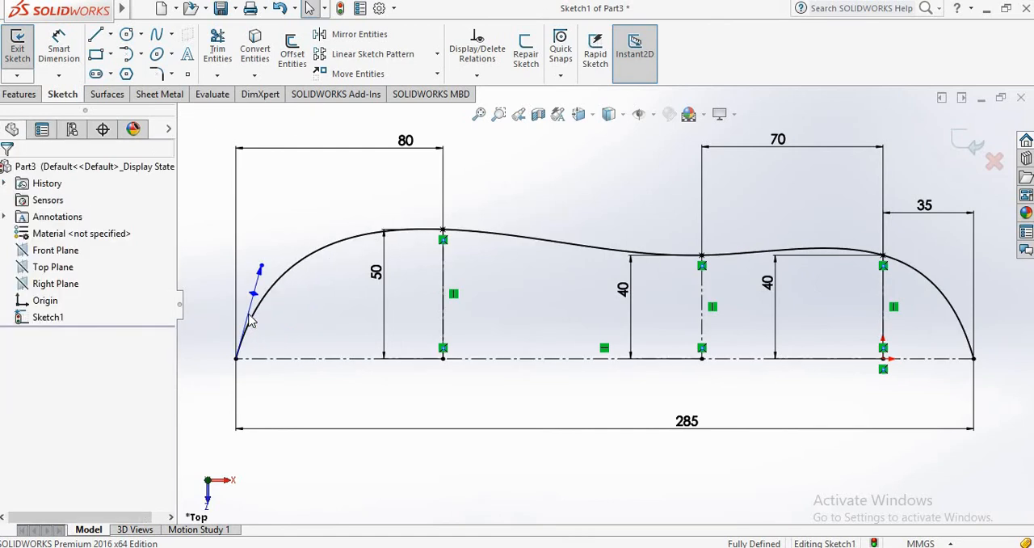
Step: Shorten the tangent handle at the spline's left endpoint to smooth the curve up to the leftmost vertical centerline
click(297, 271)
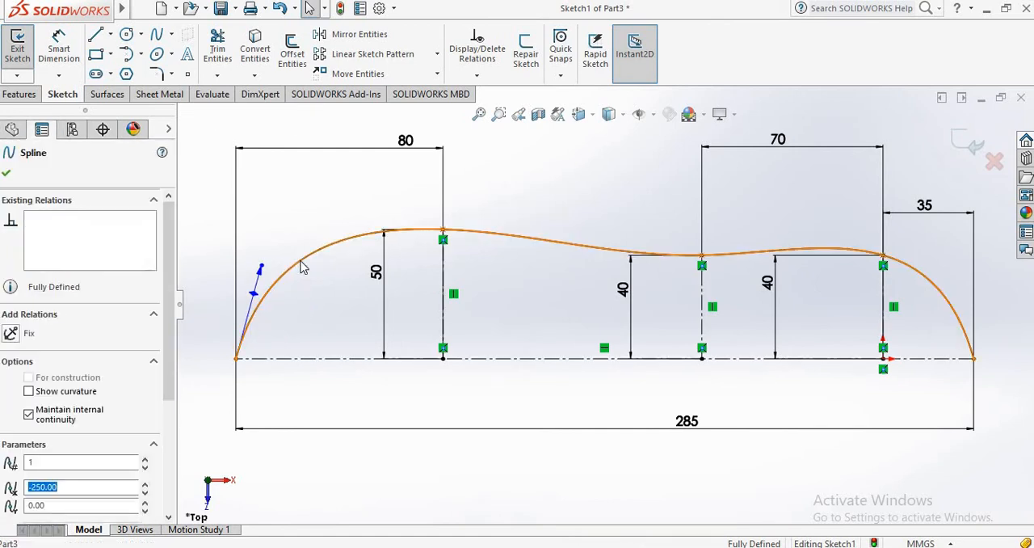
click(261, 275)
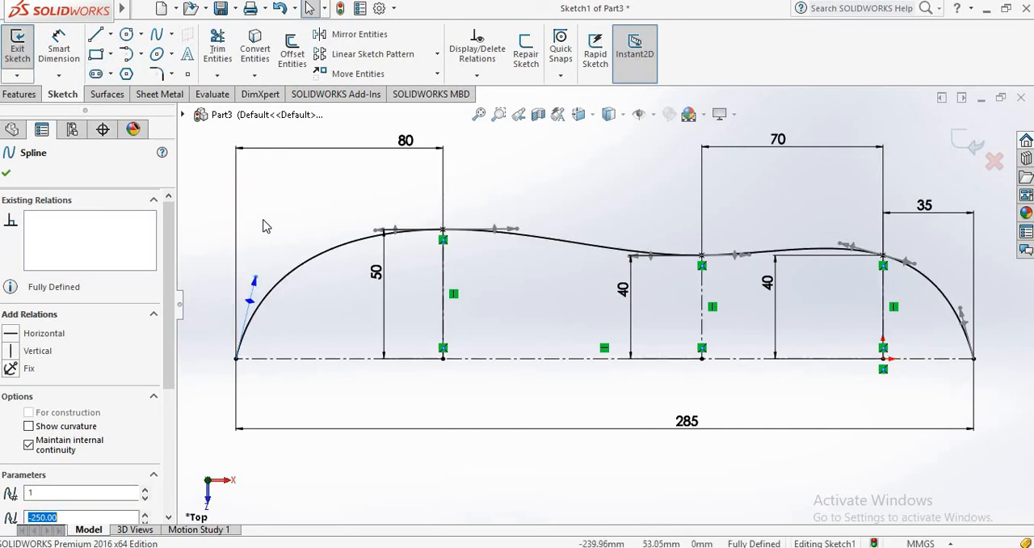
click(8, 174)
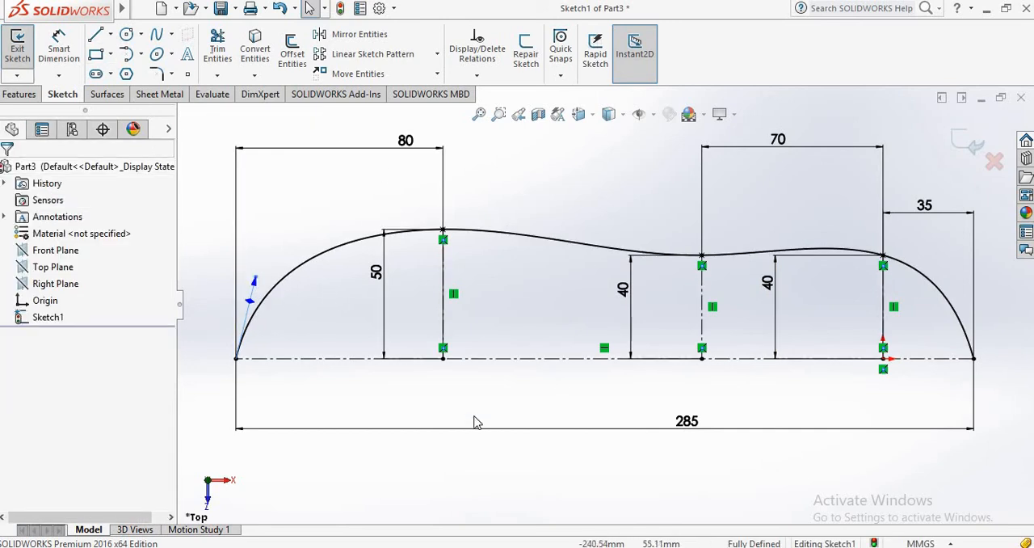
scroll(842, 295, down, 1)
scroll(842, 295, up, 3)
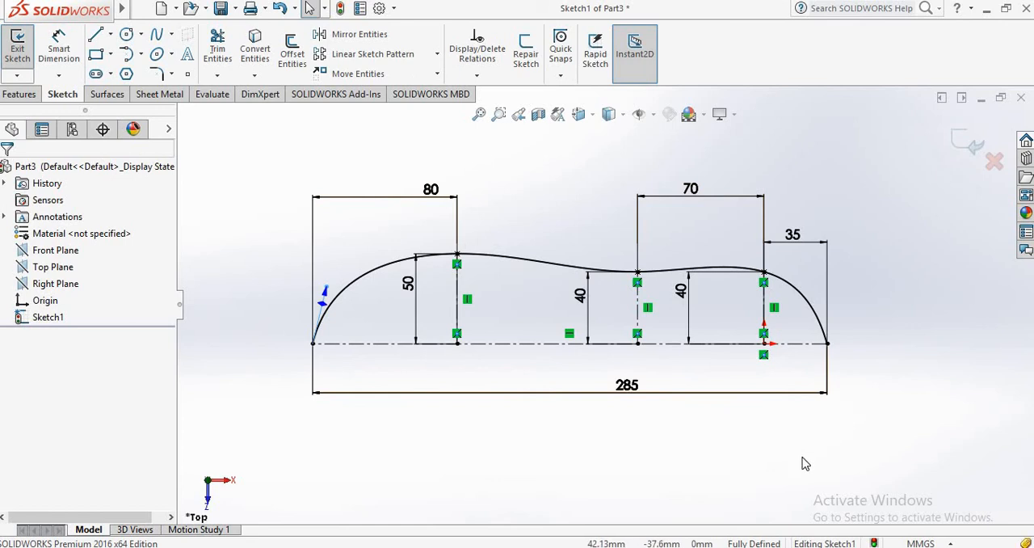
click(353, 37)
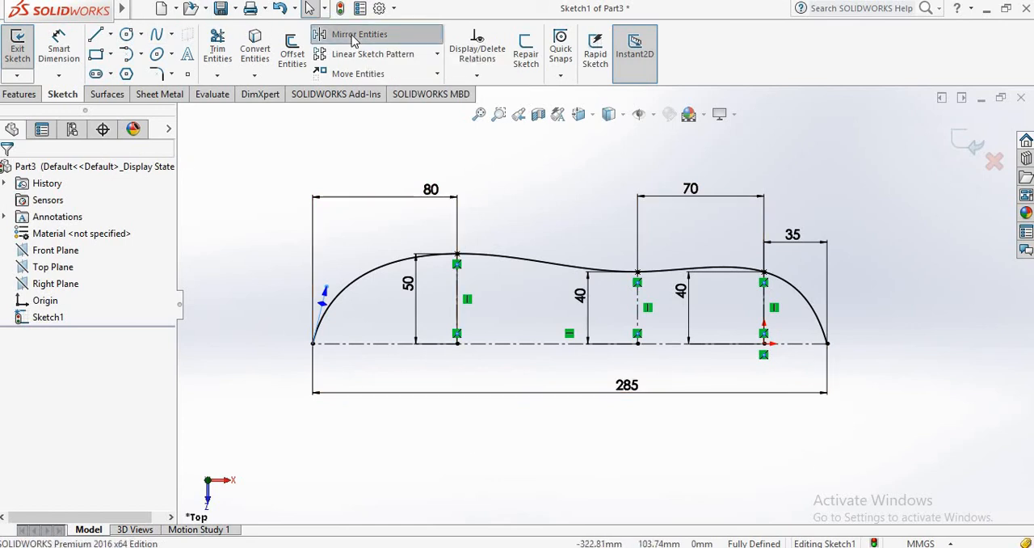
click(514, 261)
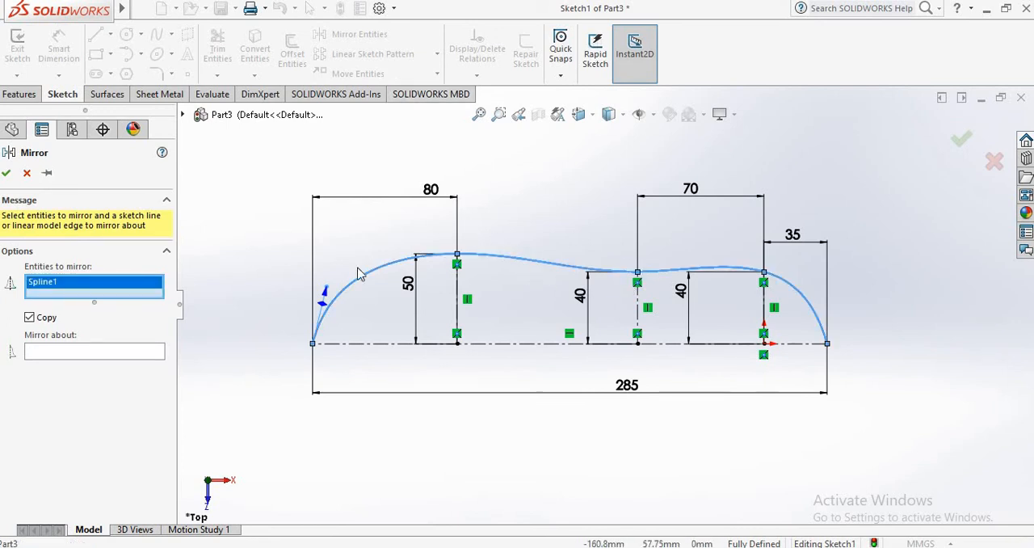
click(135, 352)
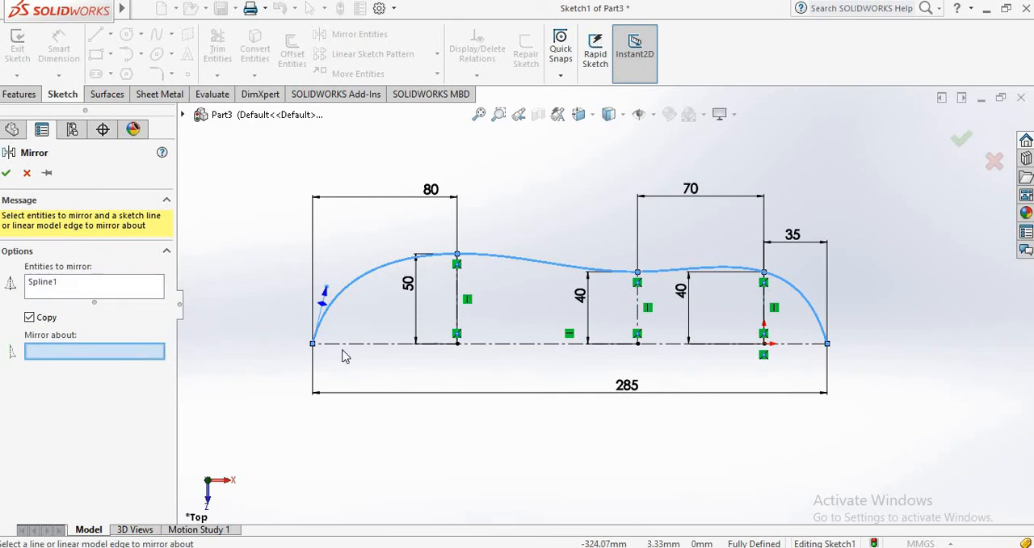
click(507, 348)
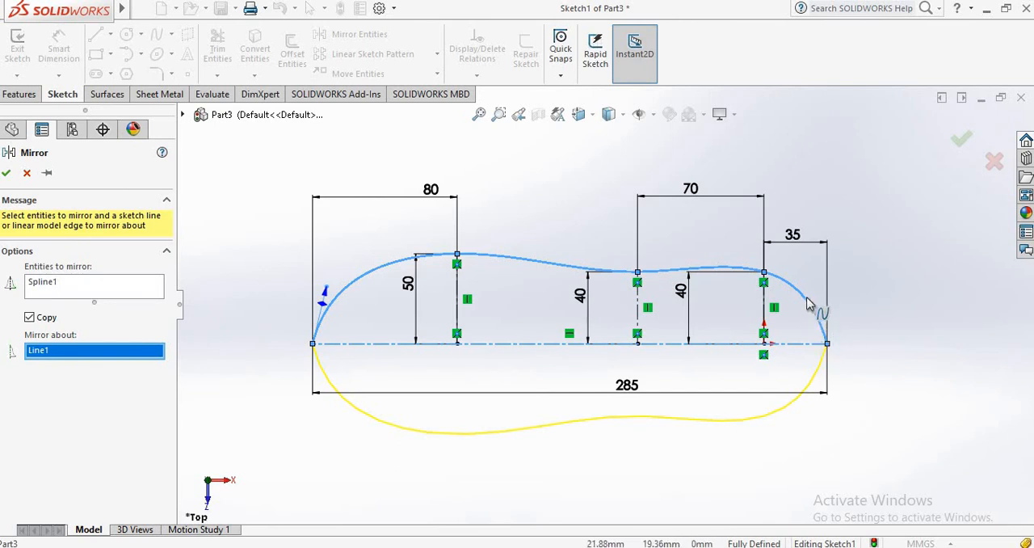
click(27, 172)
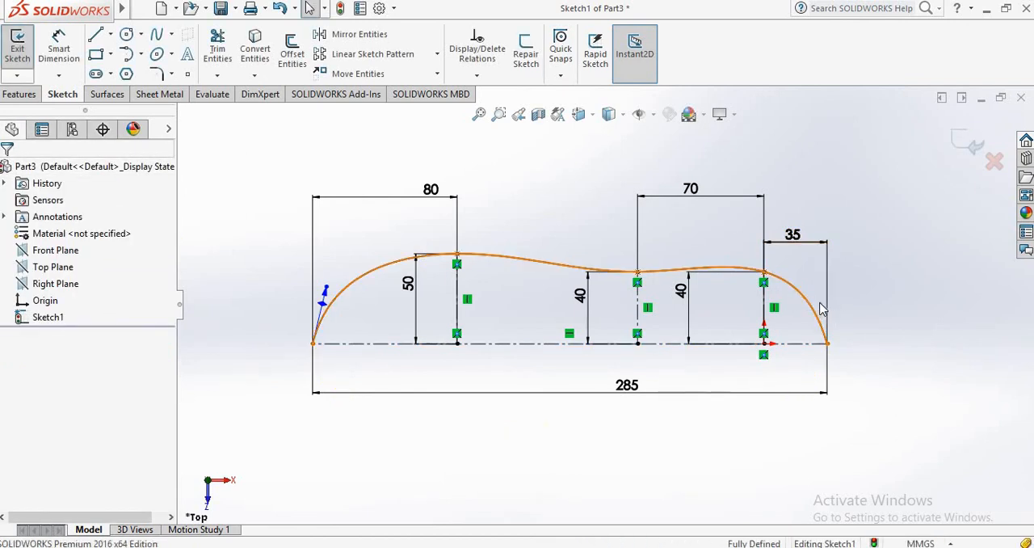
Step: Adjust the tangent handle at the spline's right endpoint so the curve meets the horizontal centerline almost vertically
click(817, 307)
scroll(776, 312, up, 2)
scroll(756, 314, down, 5)
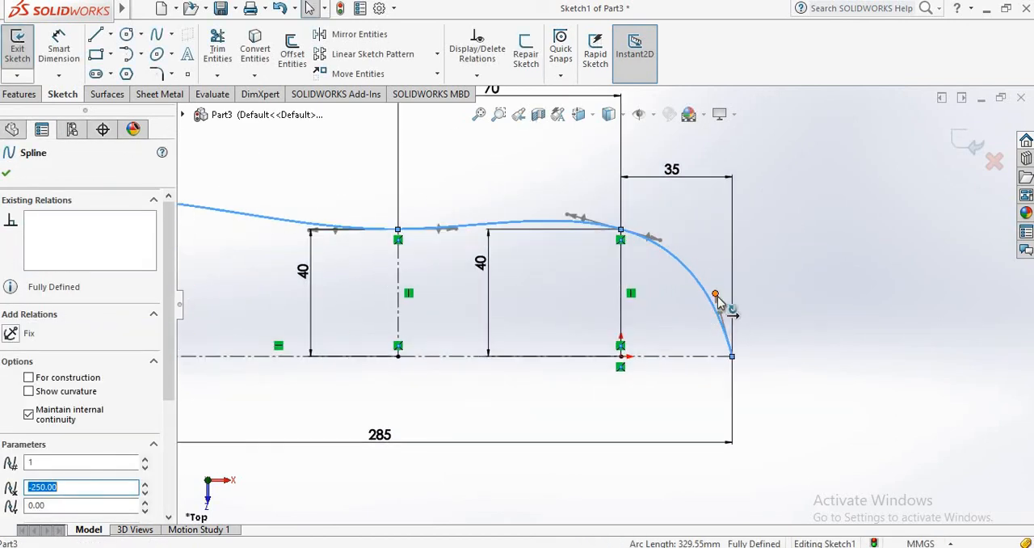
click(718, 297)
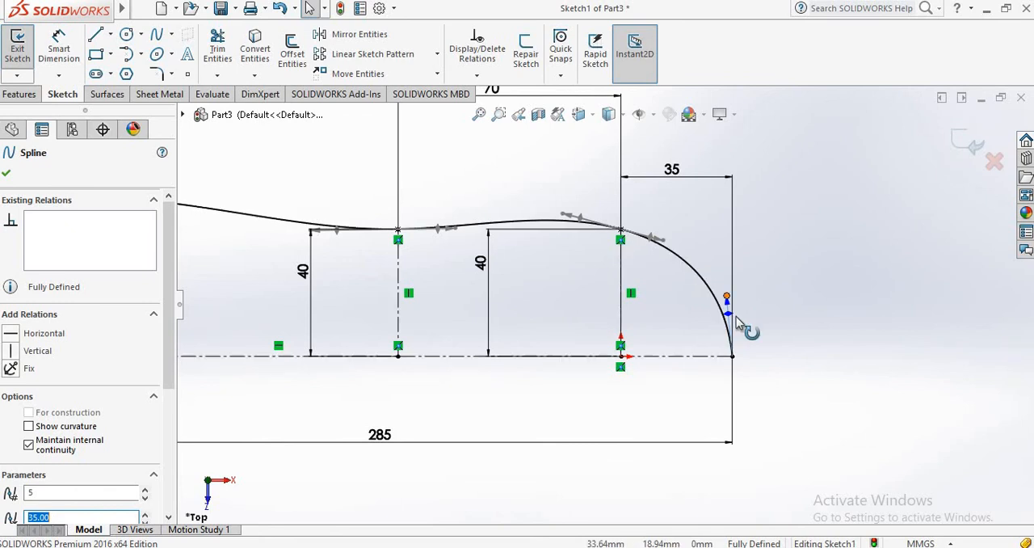
drag(727, 311, 733, 312)
click(803, 292)
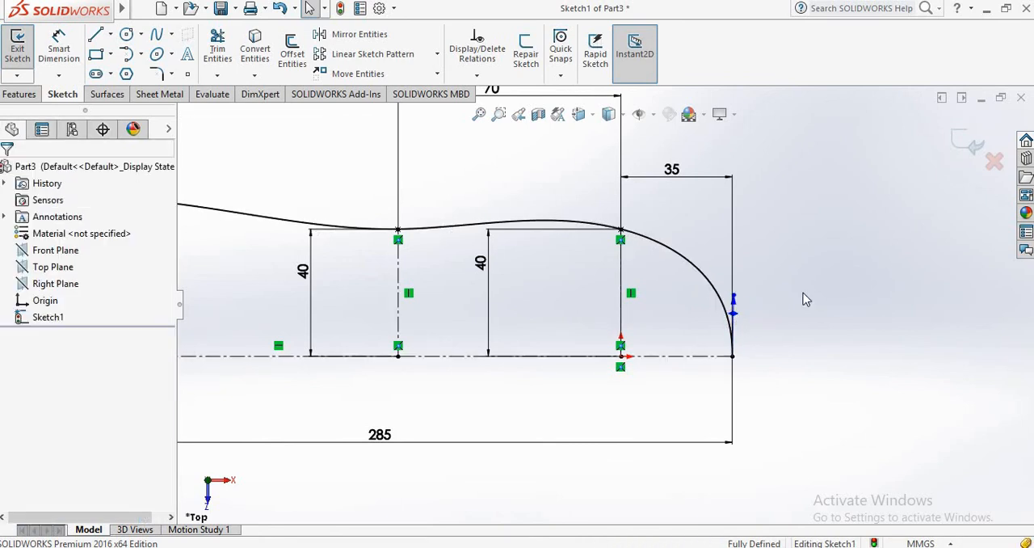
Step: Mirror the spline about the horizontal centerline, keeping the original, and exit the sketch
scroll(707, 294, up, 3)
scroll(292, 314, up, 2)
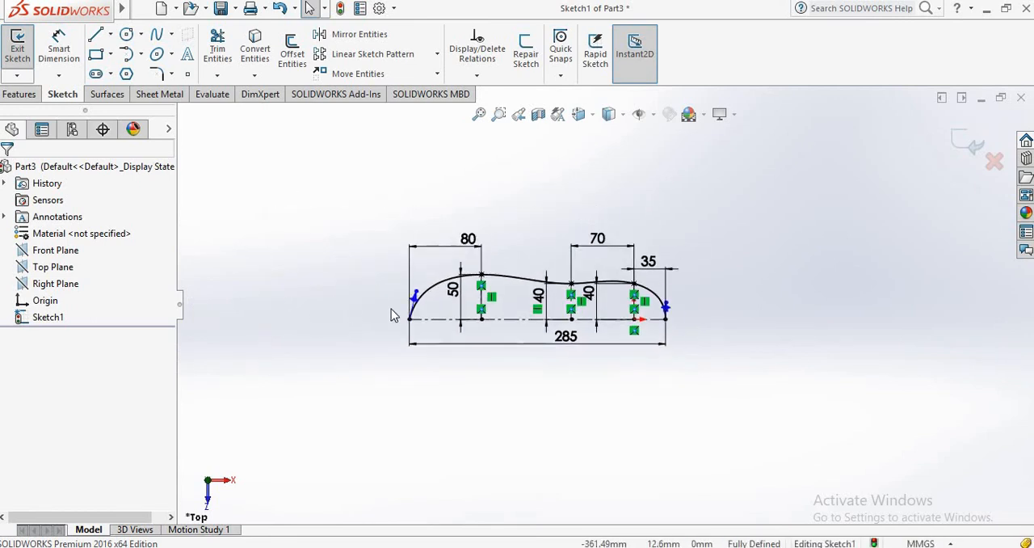
scroll(391, 310, down, 2)
scroll(755, 301, up, 1)
scroll(733, 303, down, 2)
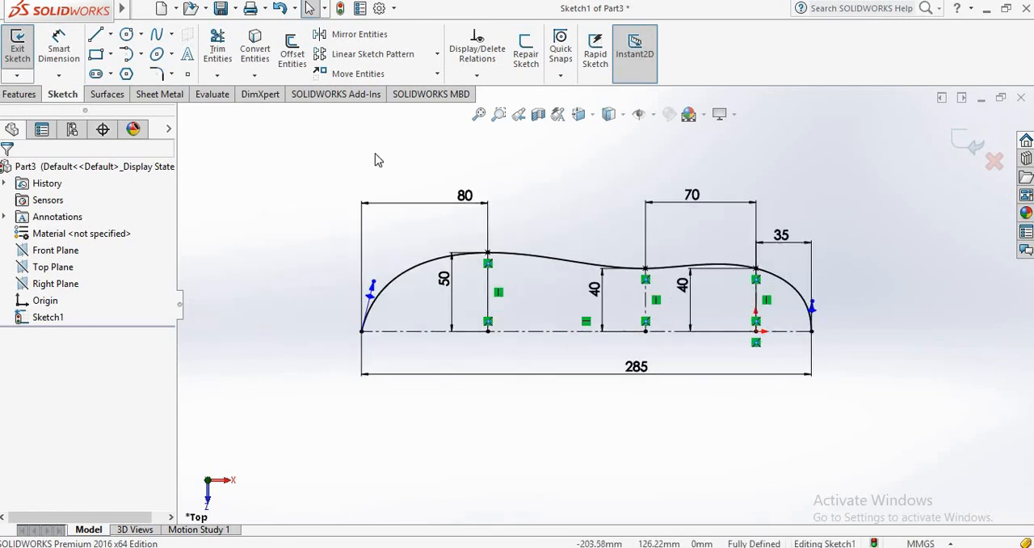
click(347, 35)
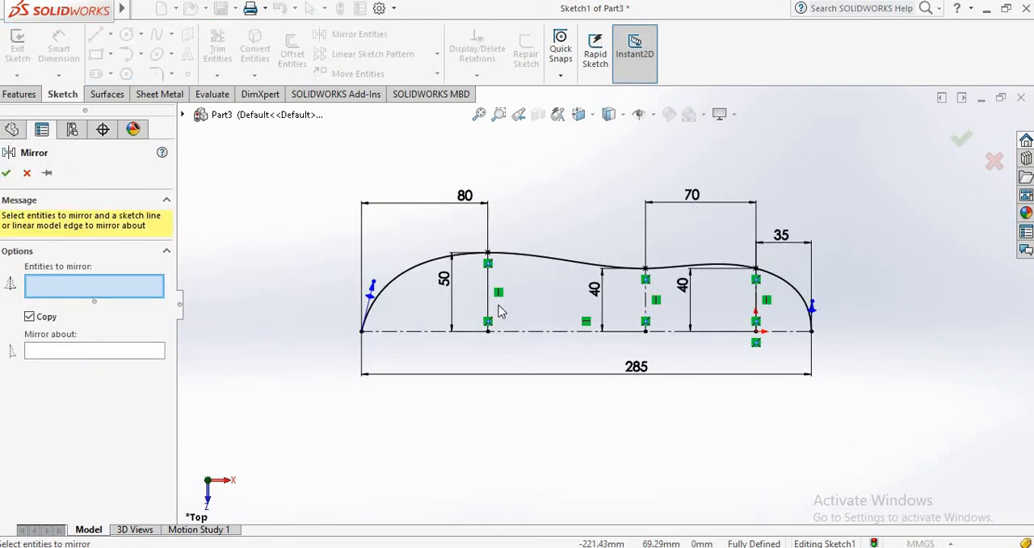
click(443, 258)
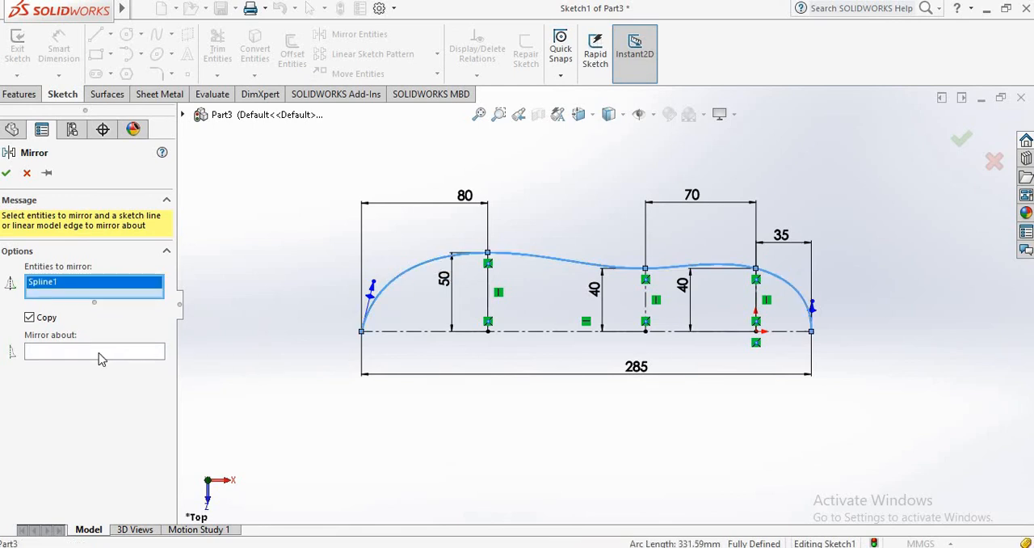
click(101, 351)
click(454, 331)
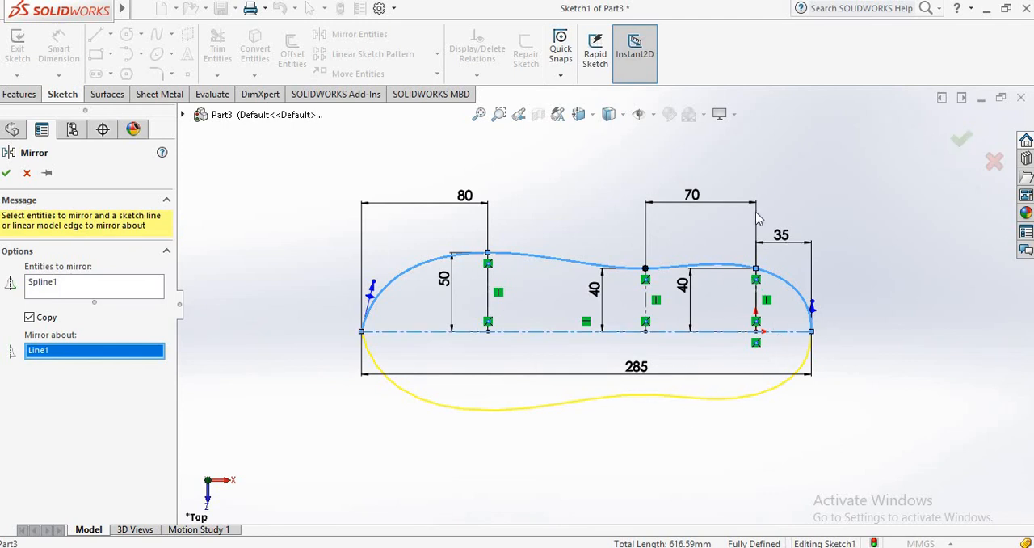
click(966, 144)
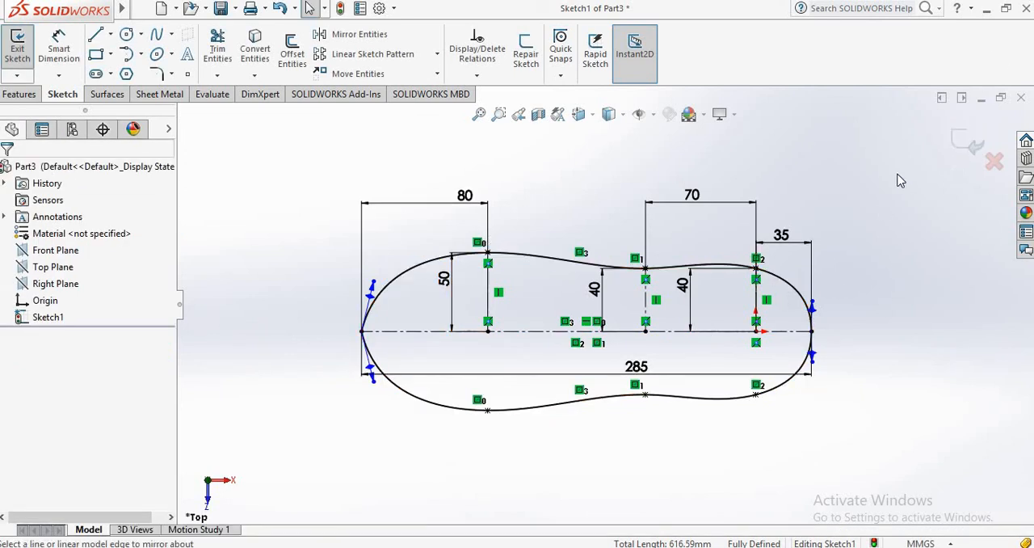
click(962, 151)
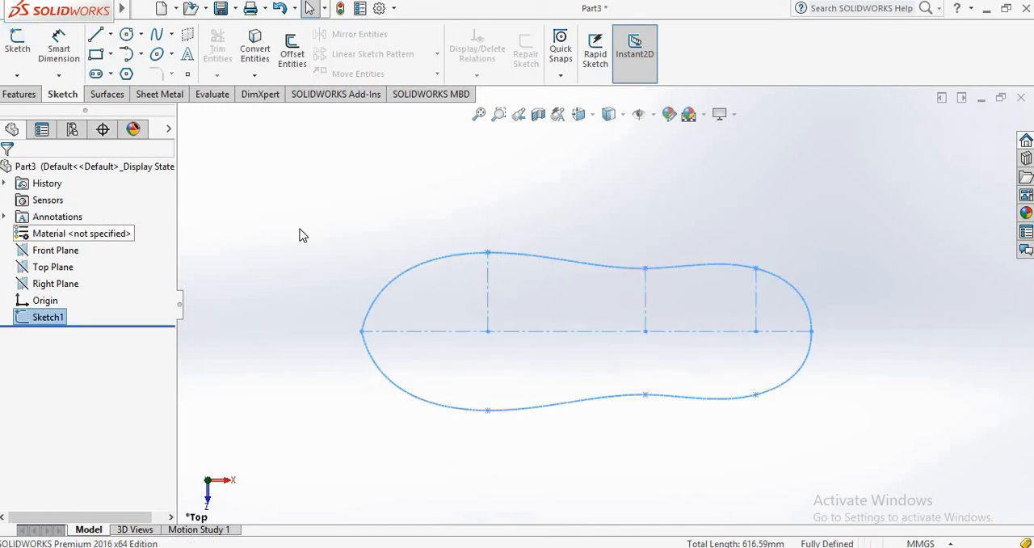
Step: Extrude the closed spline profile as a boss with a blind depth of 12 mm from the sketch plane
click(20, 94)
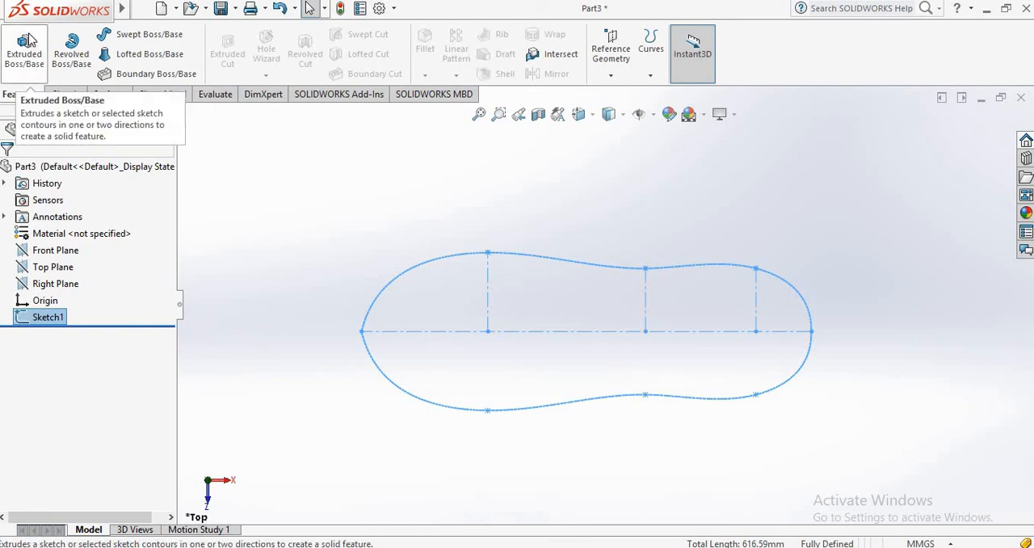
click(30, 40)
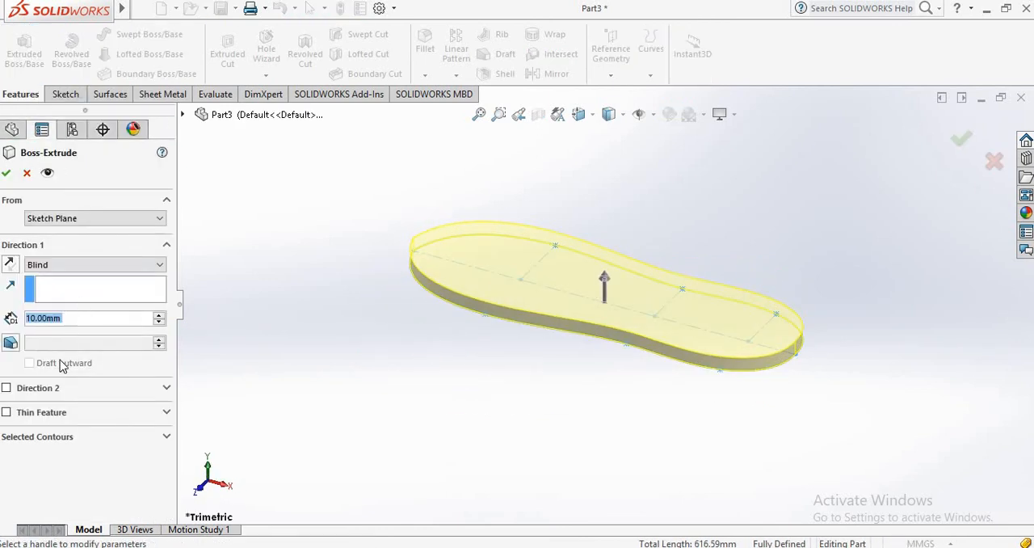
text(12)
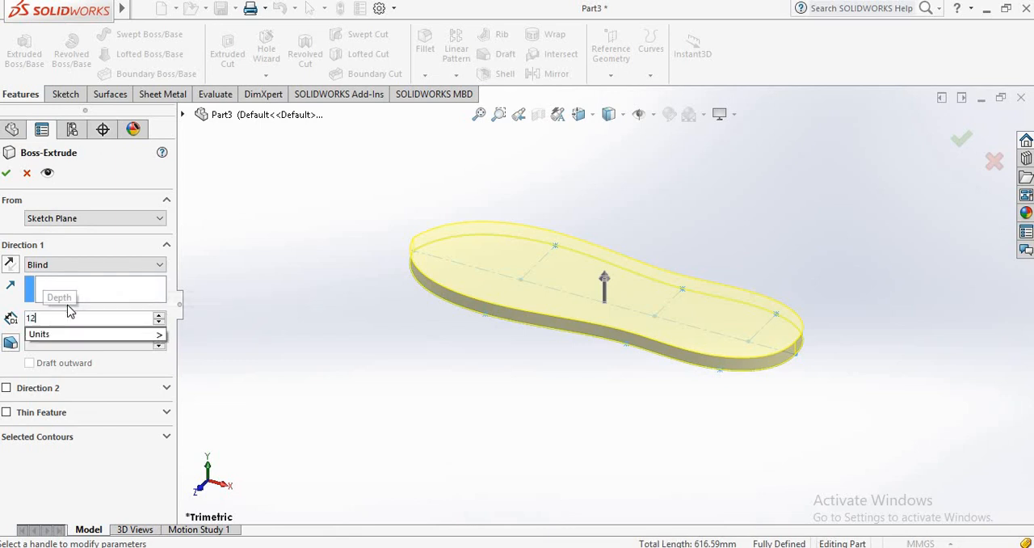
key(Return)
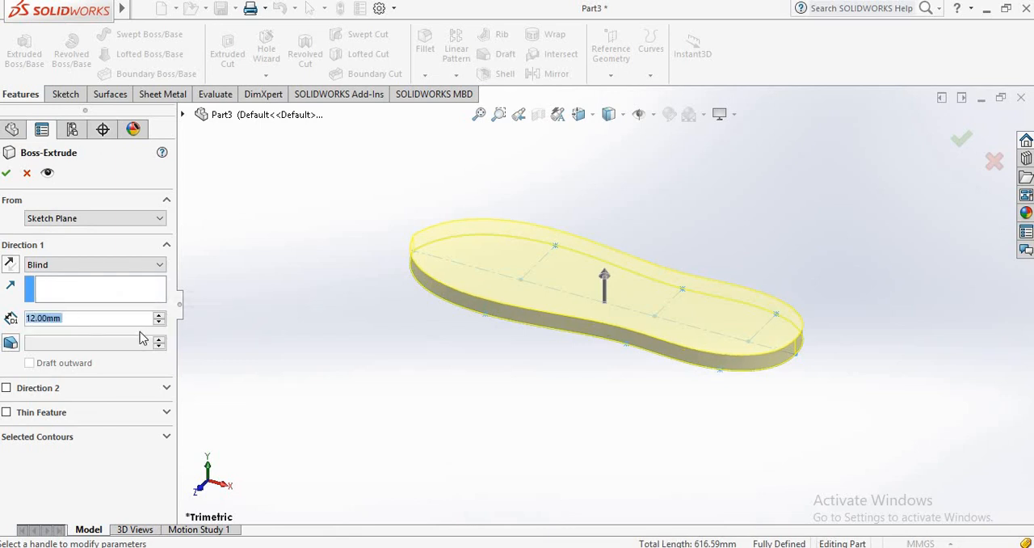
click(963, 141)
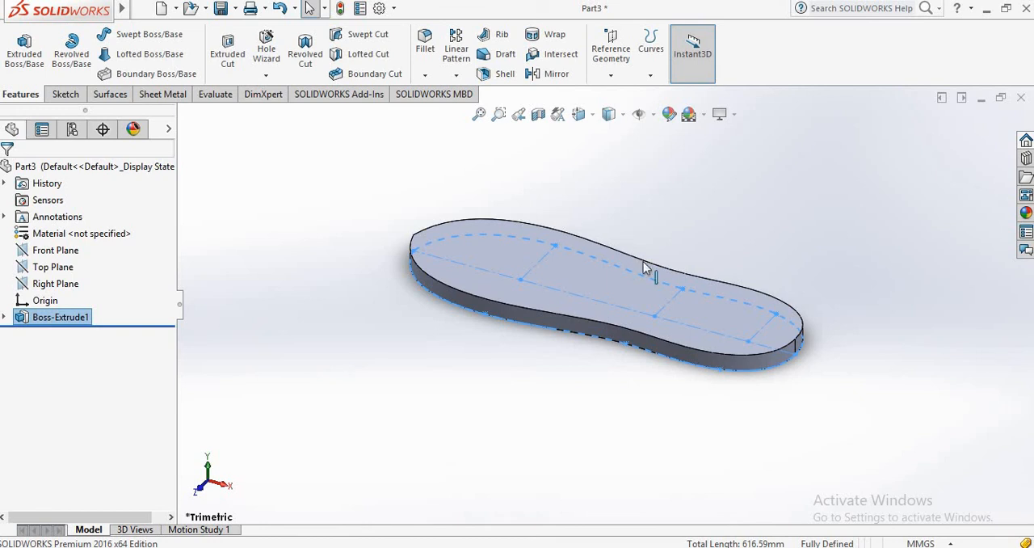
middle_drag(531, 221, 649, 296)
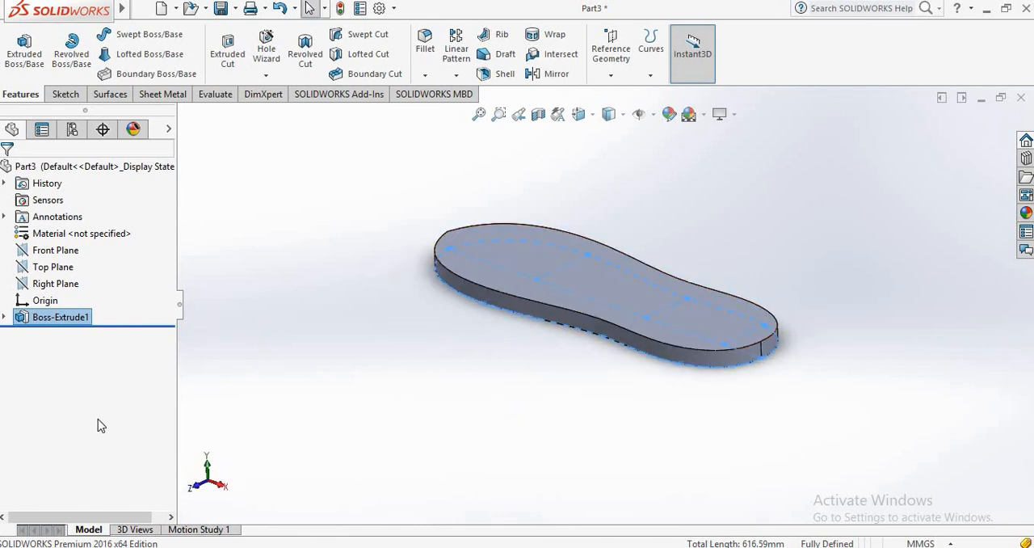